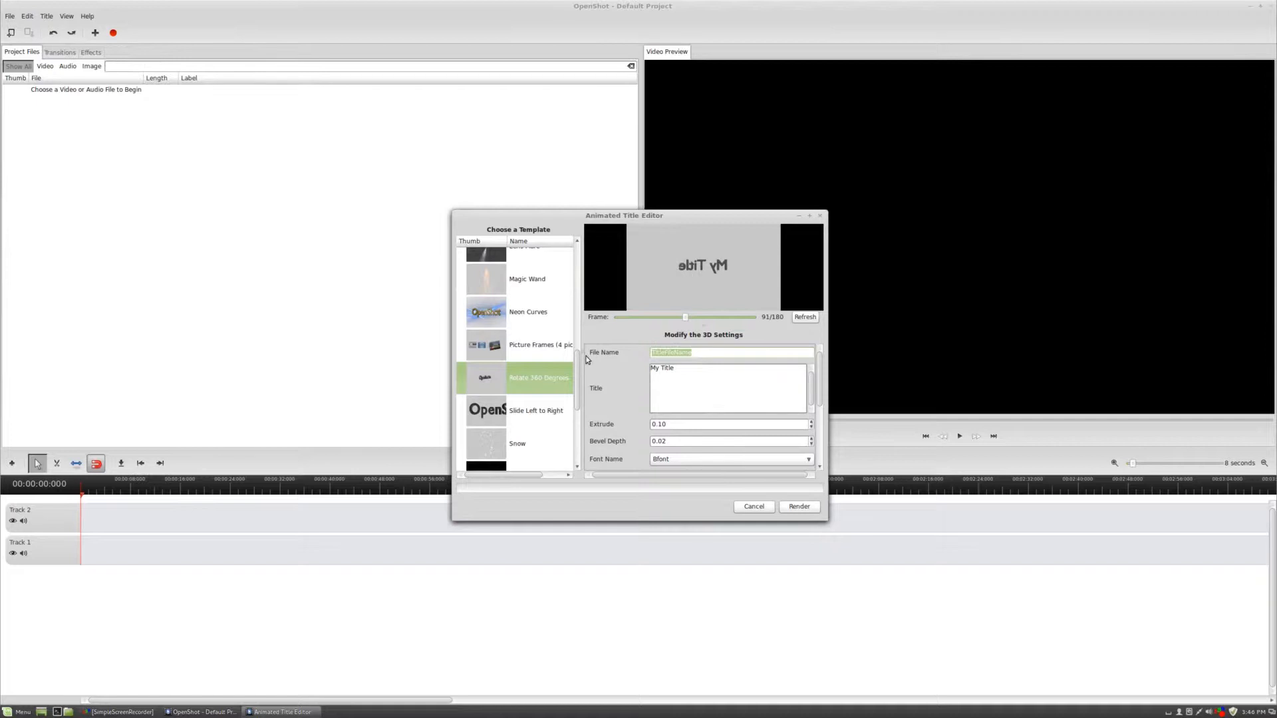
Step: Render the Rotate 360 Degrees animated title with the text My Title and the file name TitleFileName
click(761, 395)
click(799, 506)
Step: Find VID_20140314_160744.mp4 in the Videos/CD1 folder, preview it briefly and add it to the project files
click(67, 711)
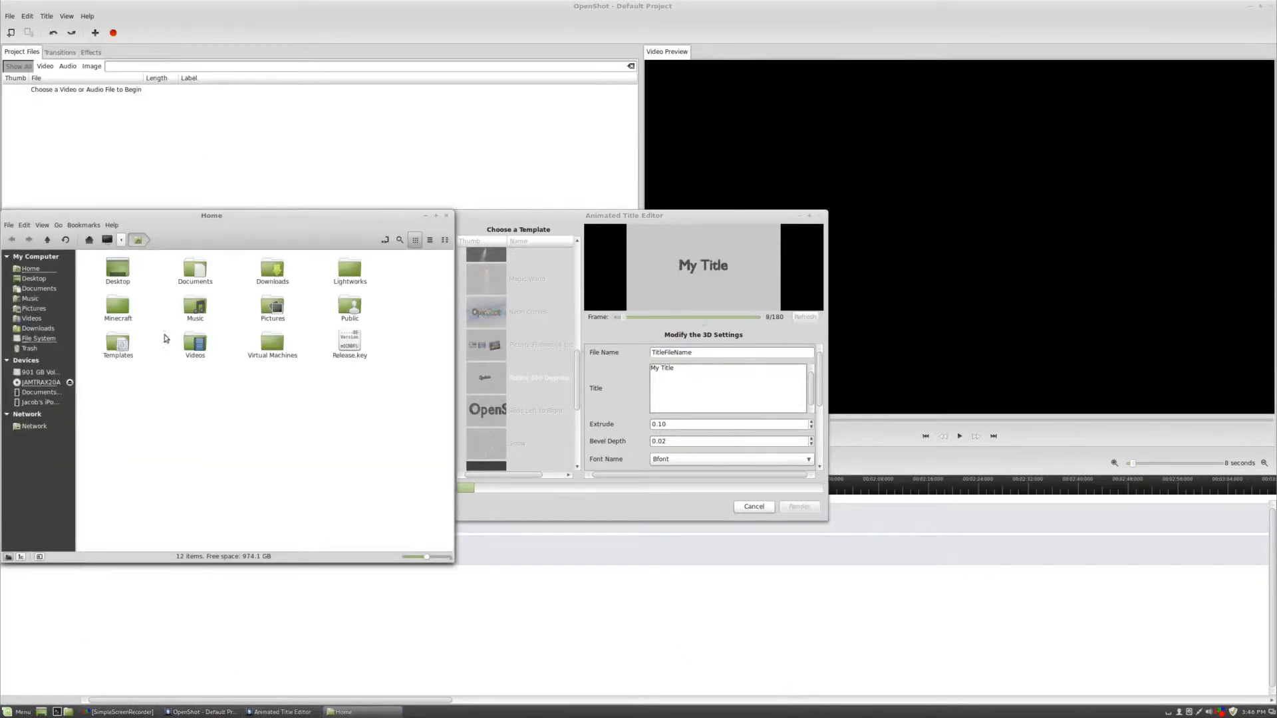
double_click(195, 343)
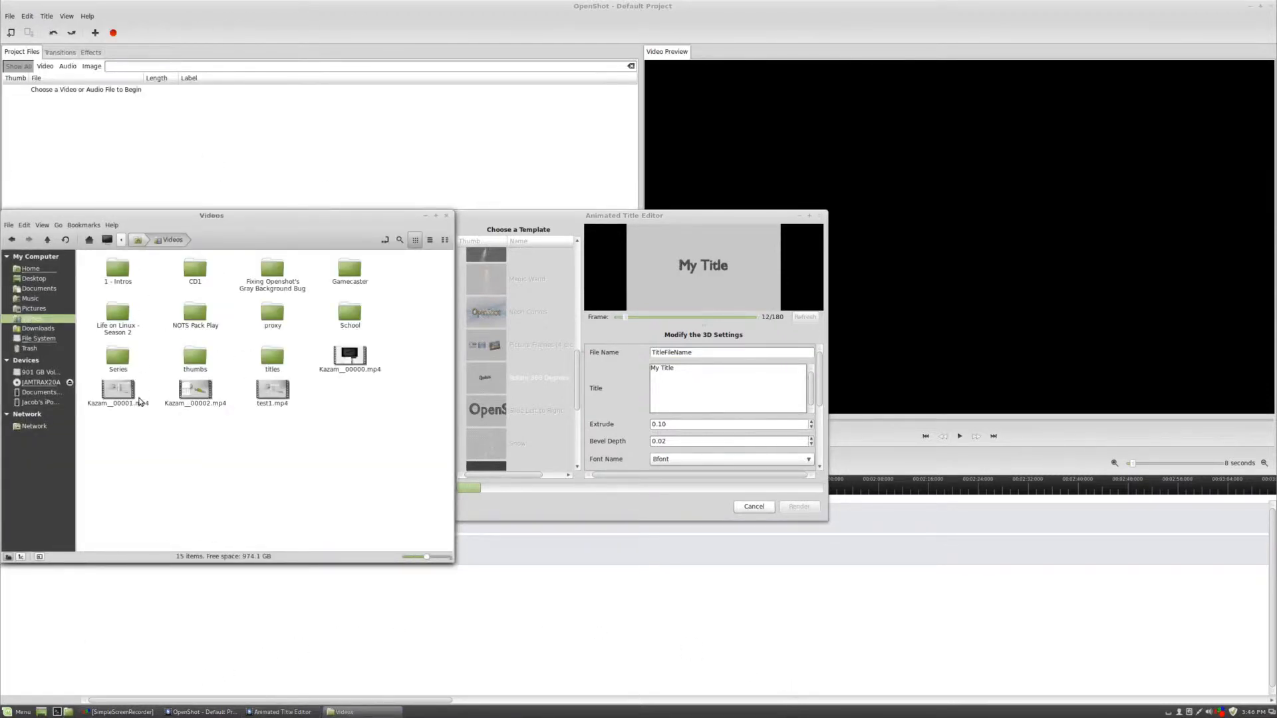
double_click(195, 268)
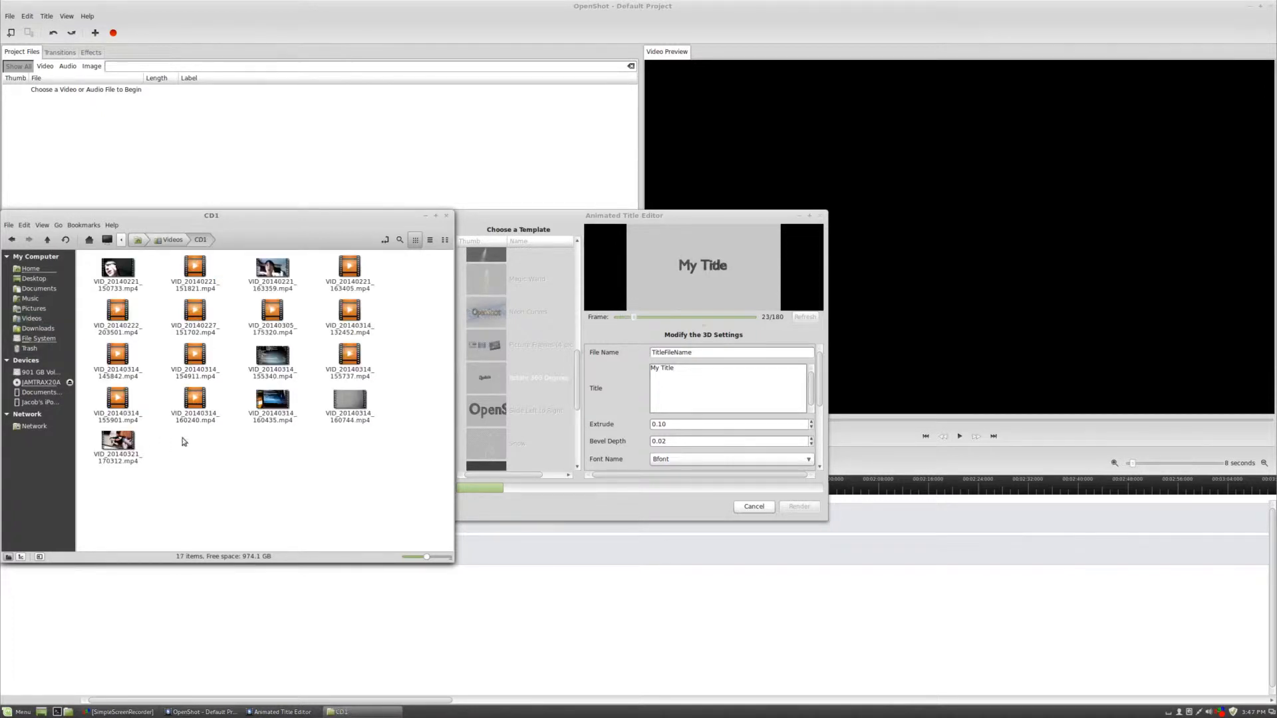
double_click(356, 421)
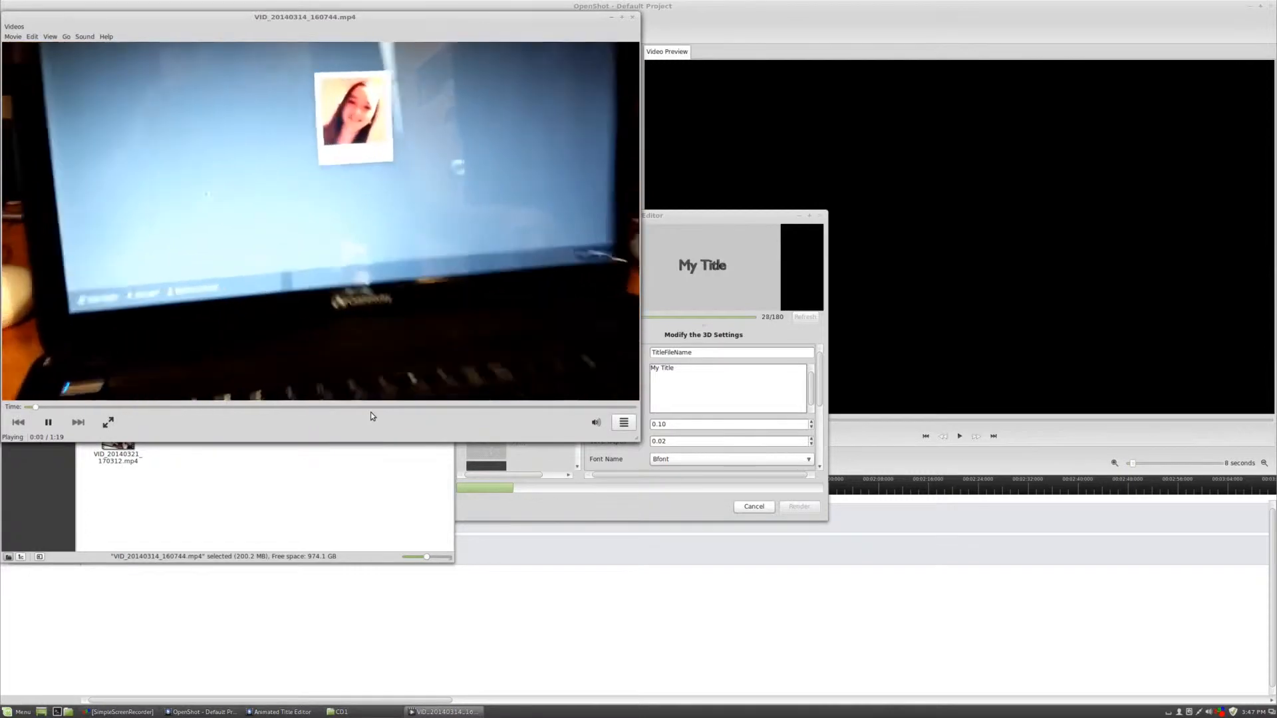
key(space)
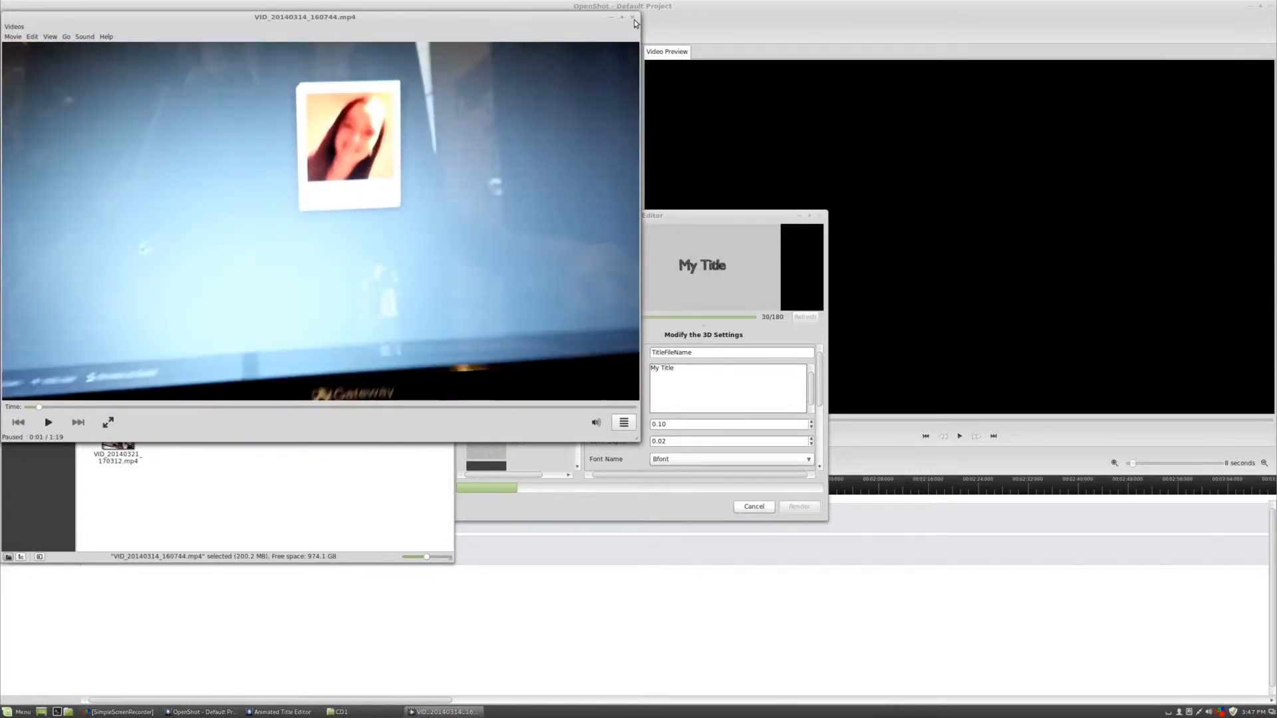
click(632, 17)
drag(350, 401, 337, 138)
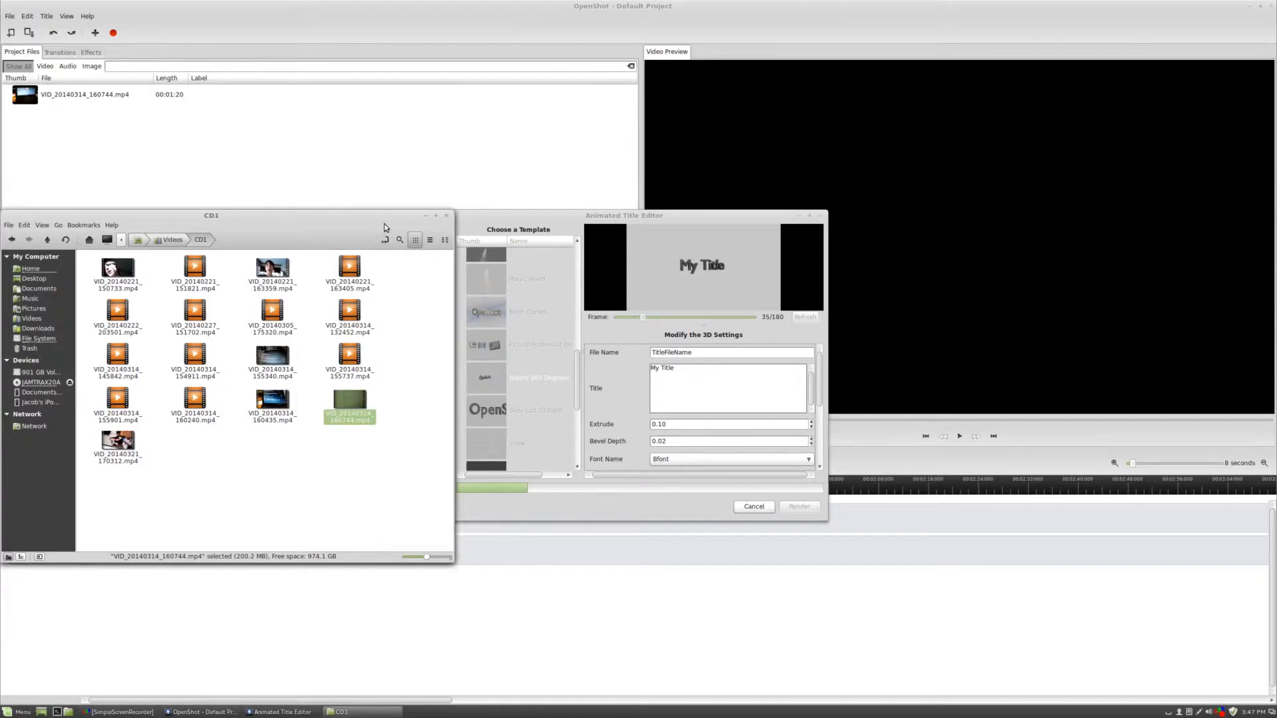
click(423, 215)
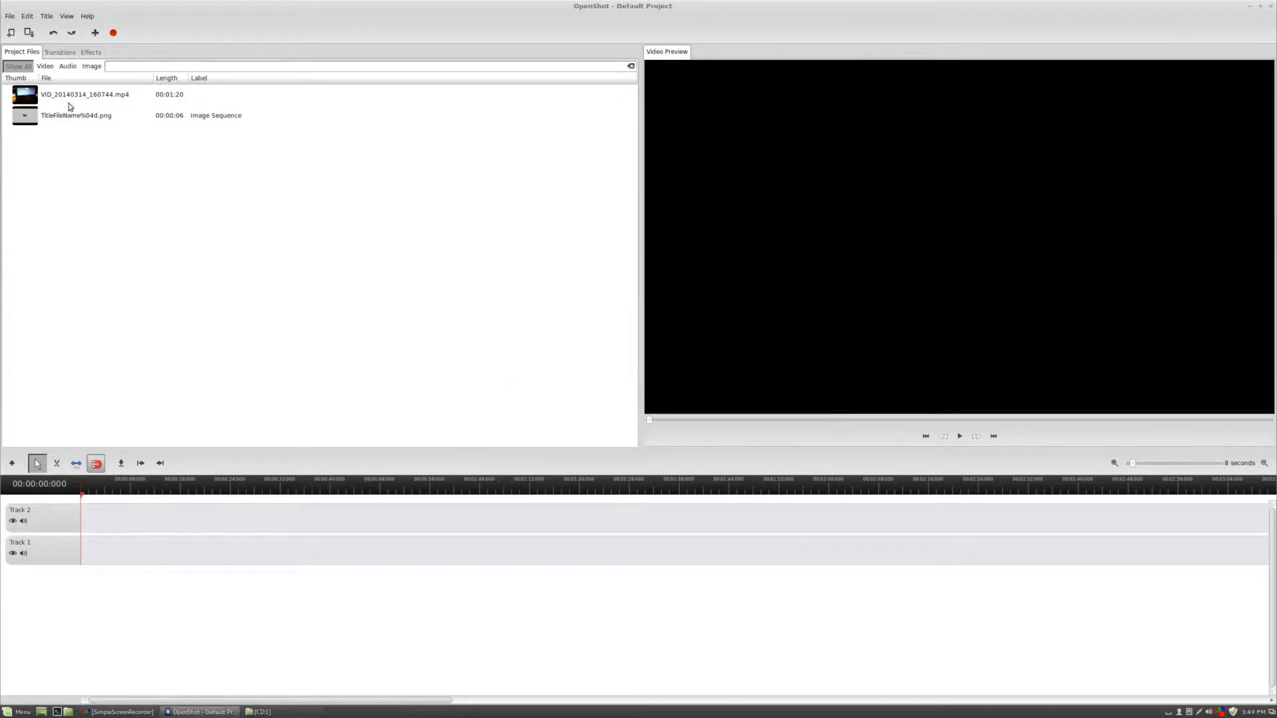
Step: Place VID_20140314_160744.mp4 at the start of Track 1 and the rendered title above it on Track 2, and mute Track 1
drag(69, 99, 90, 548)
drag(93, 119, 119, 511)
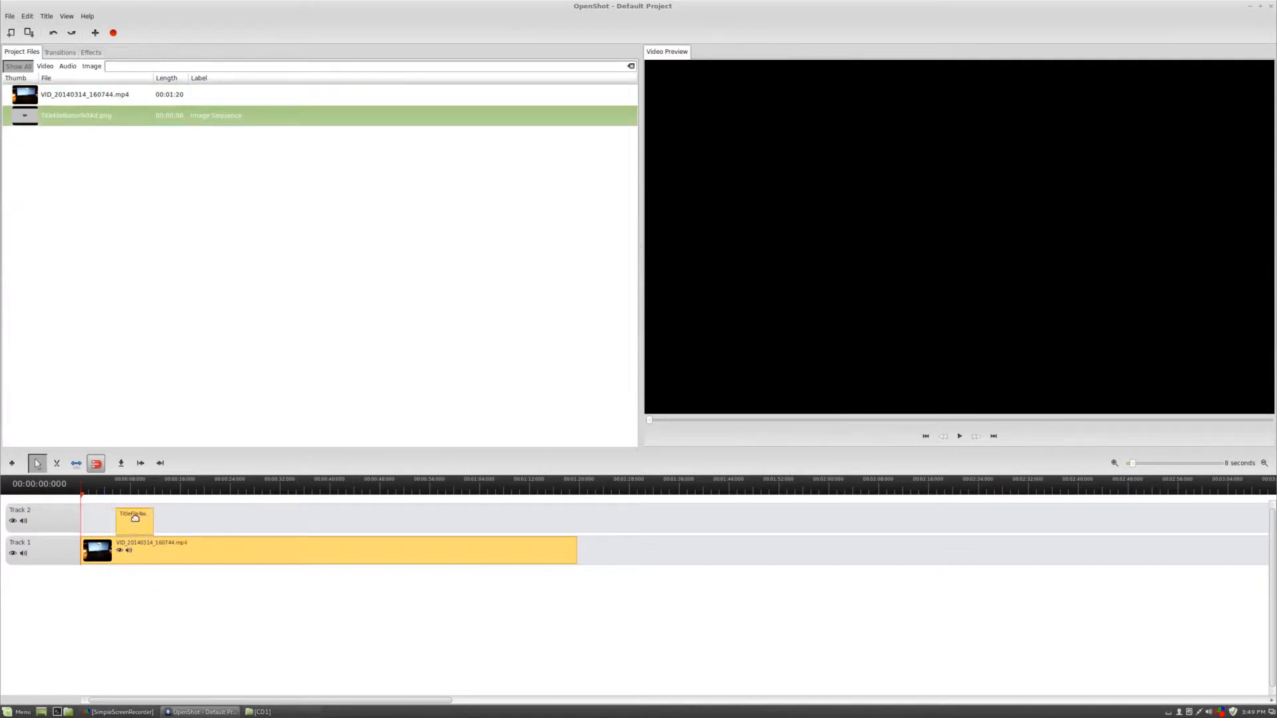
click(24, 554)
Step: Play the timeline and move the playhead within the title clip to examine its background over the video
key(space)
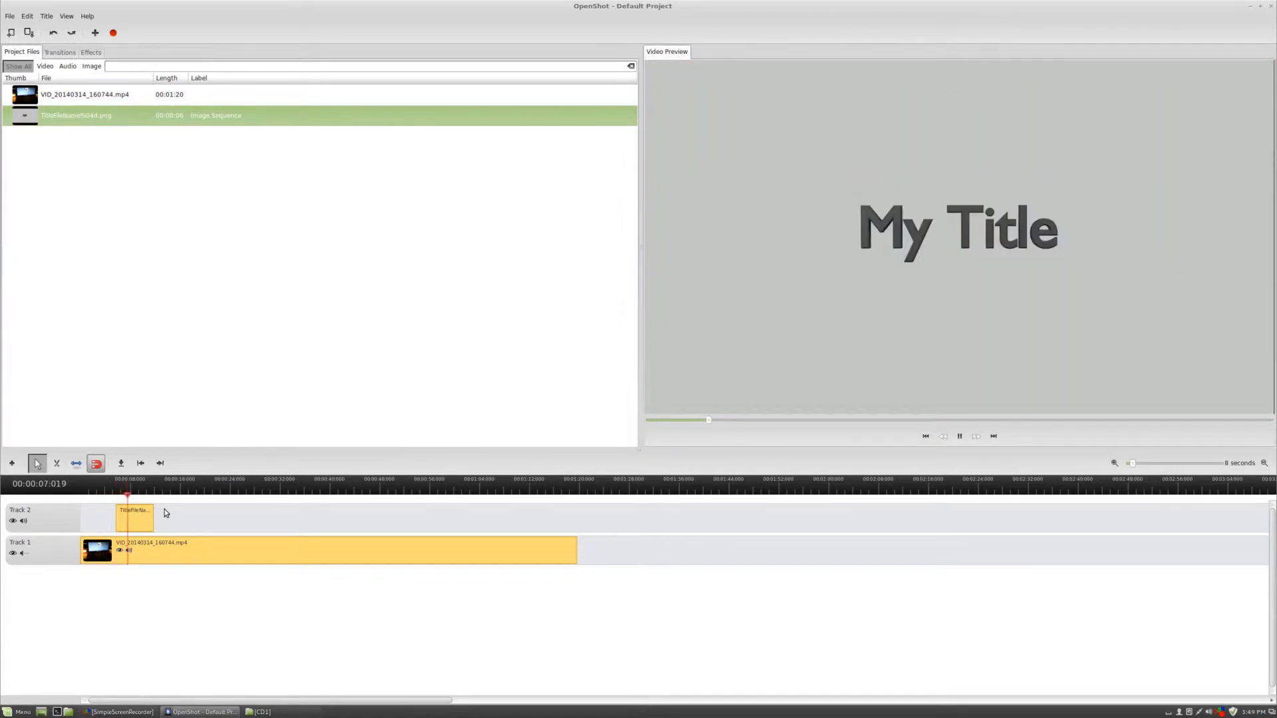
key(space)
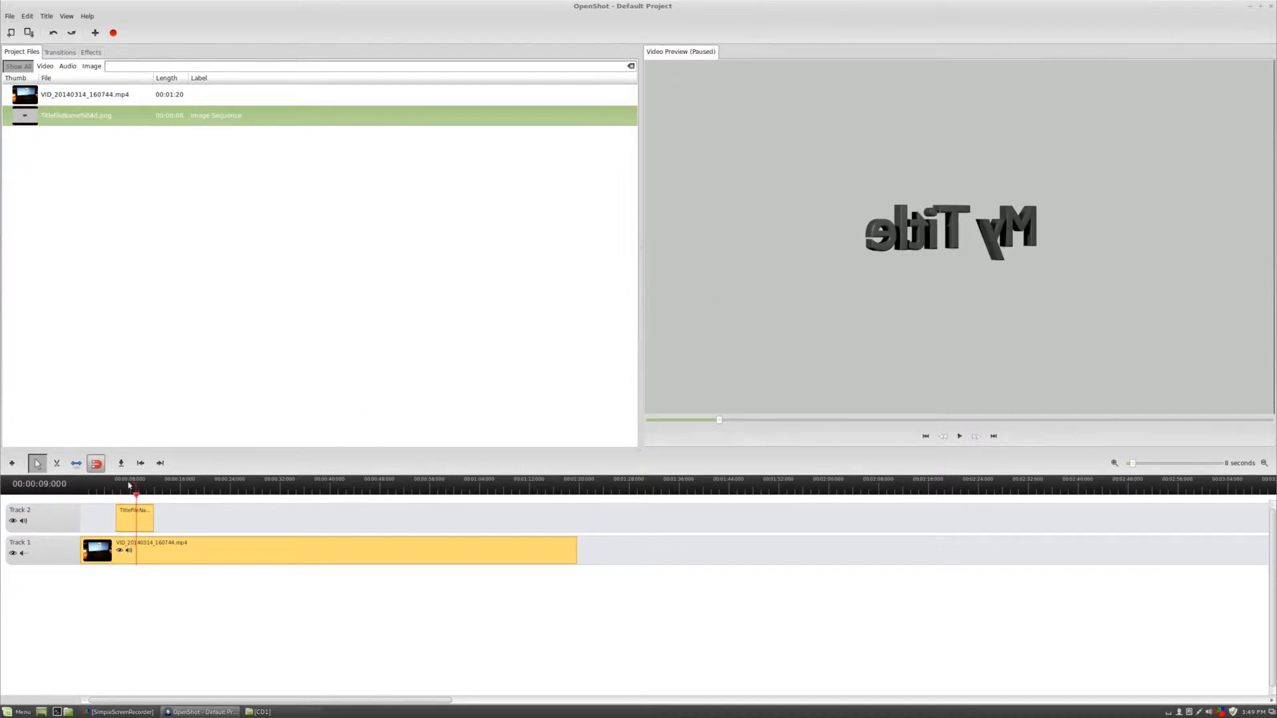
drag(130, 489, 132, 544)
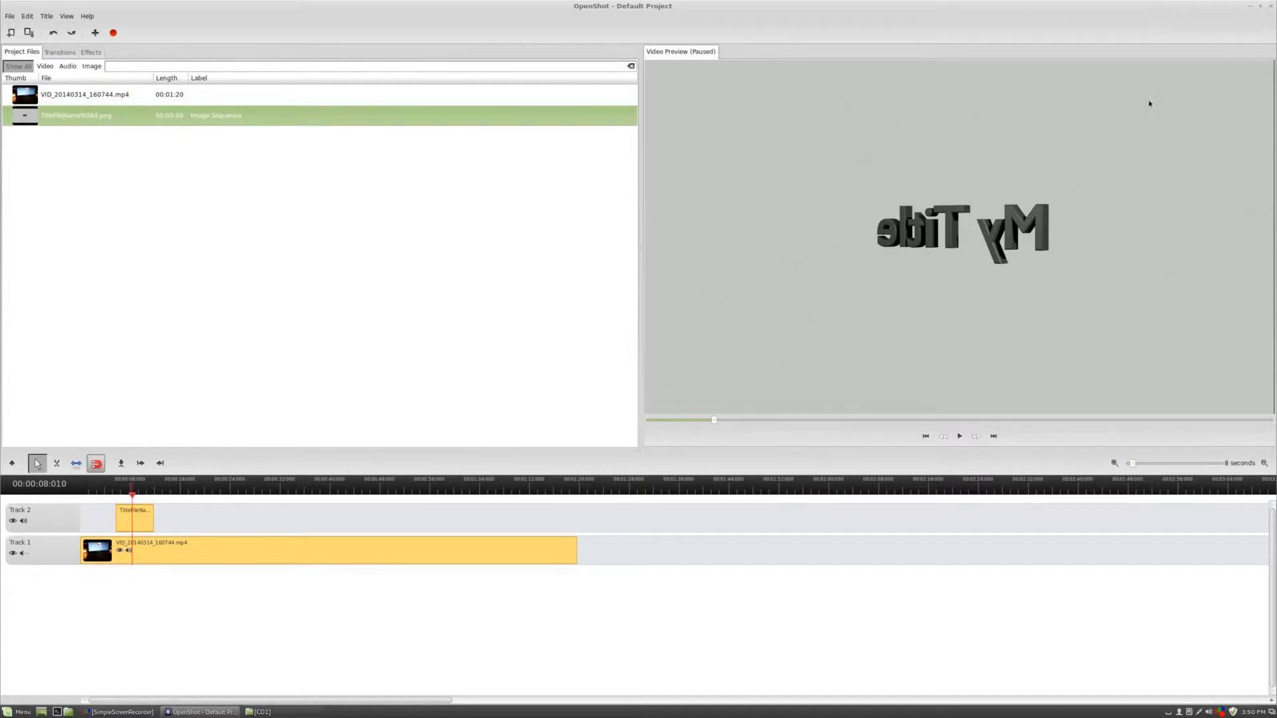
Step: Close OpenShot without saving the default project
click(1270, 6)
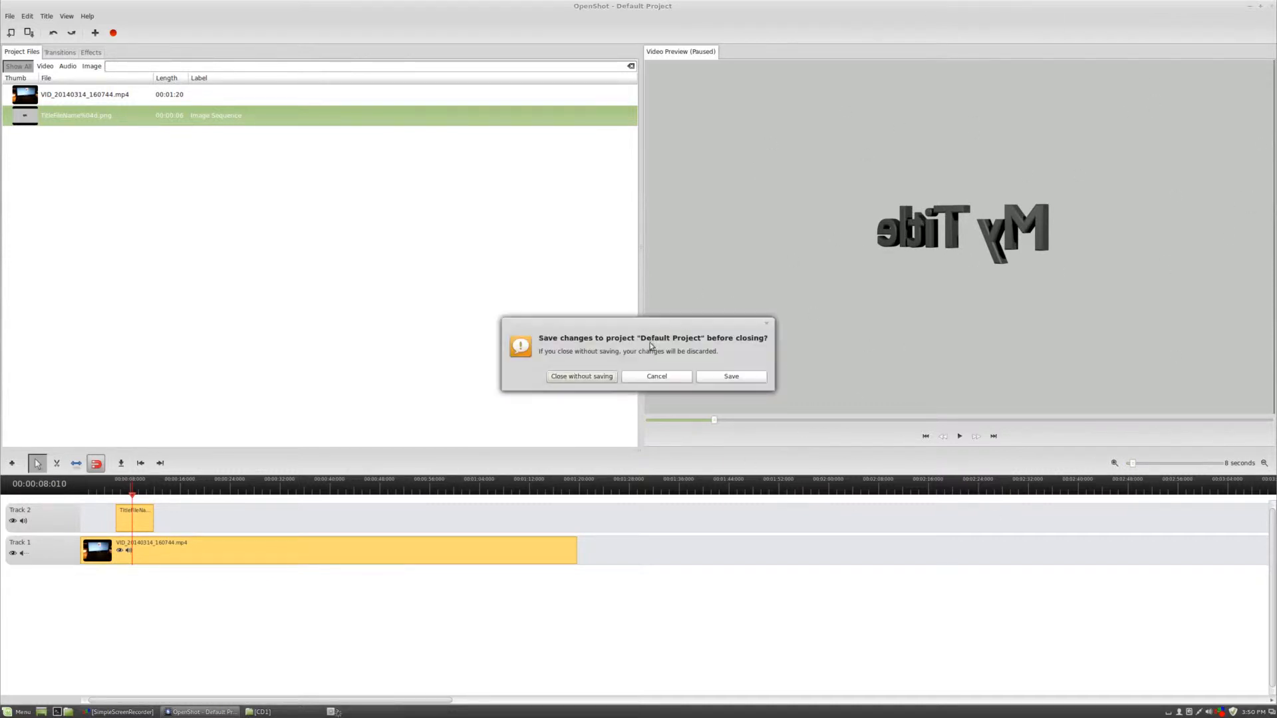
click(599, 381)
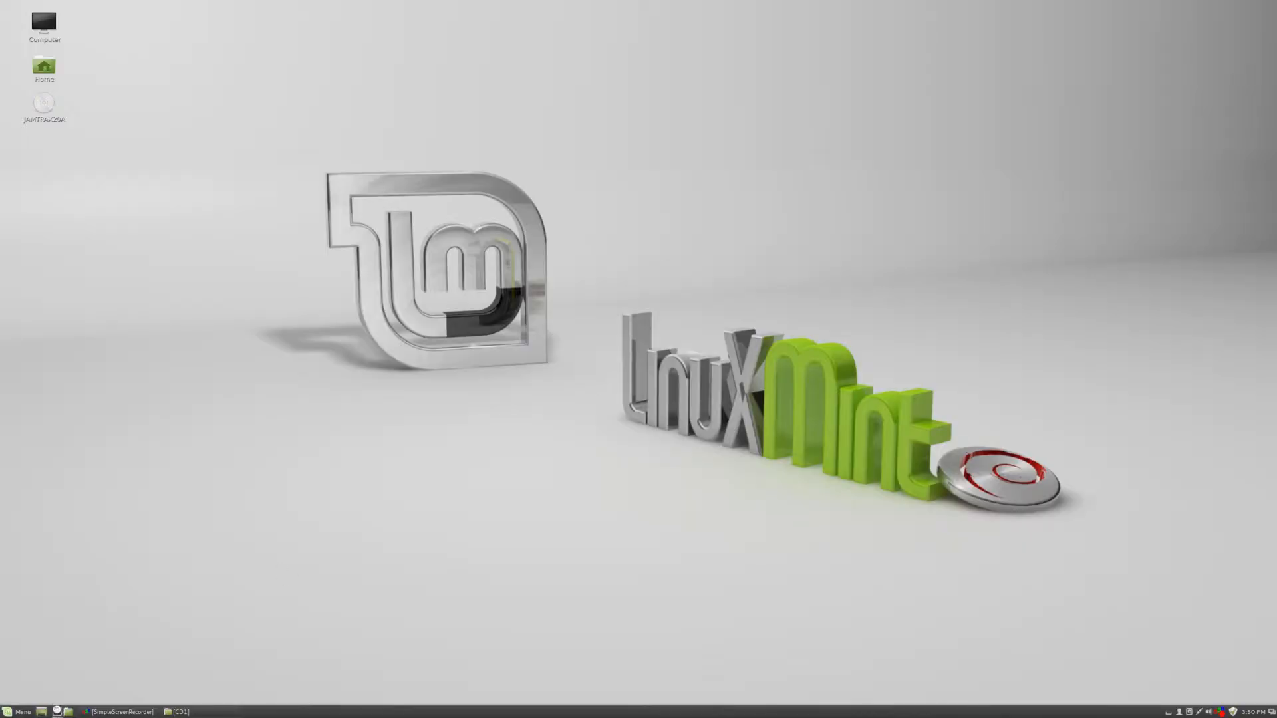
Step: Open a terminal, run sudo blender and enter the account password to launch Blender with root rights
click(56, 712)
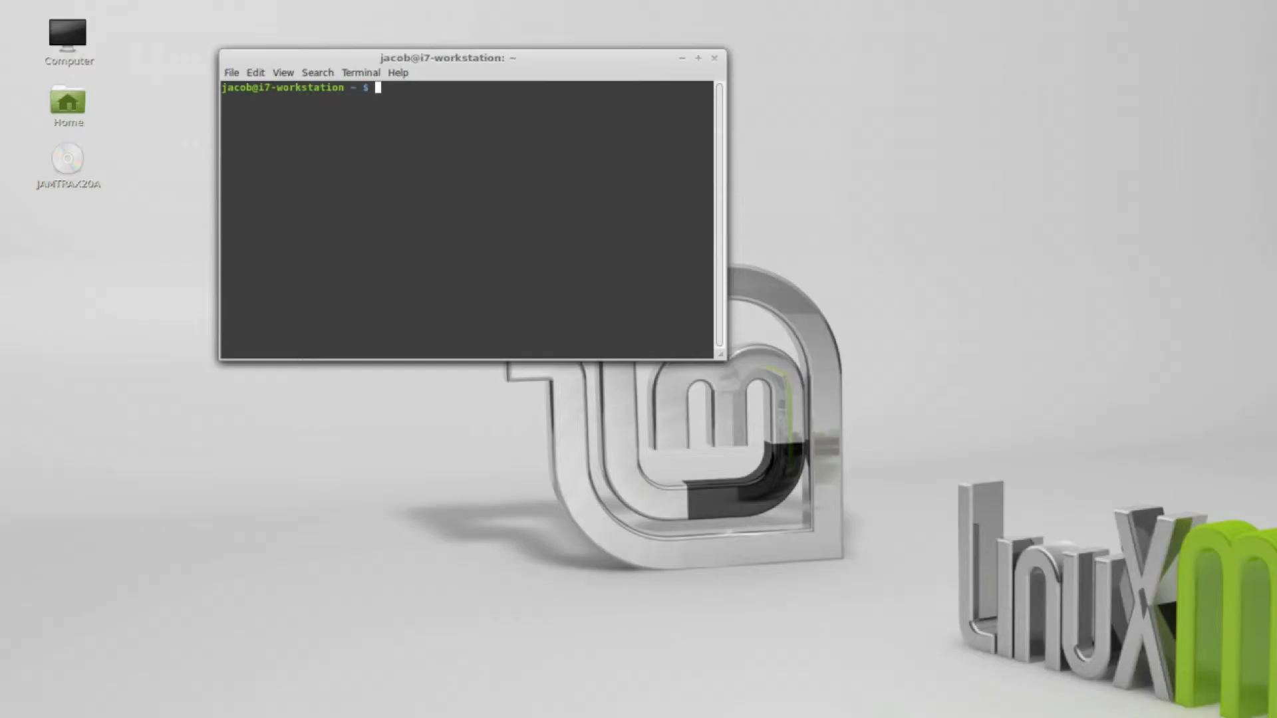
text(sudo blender)
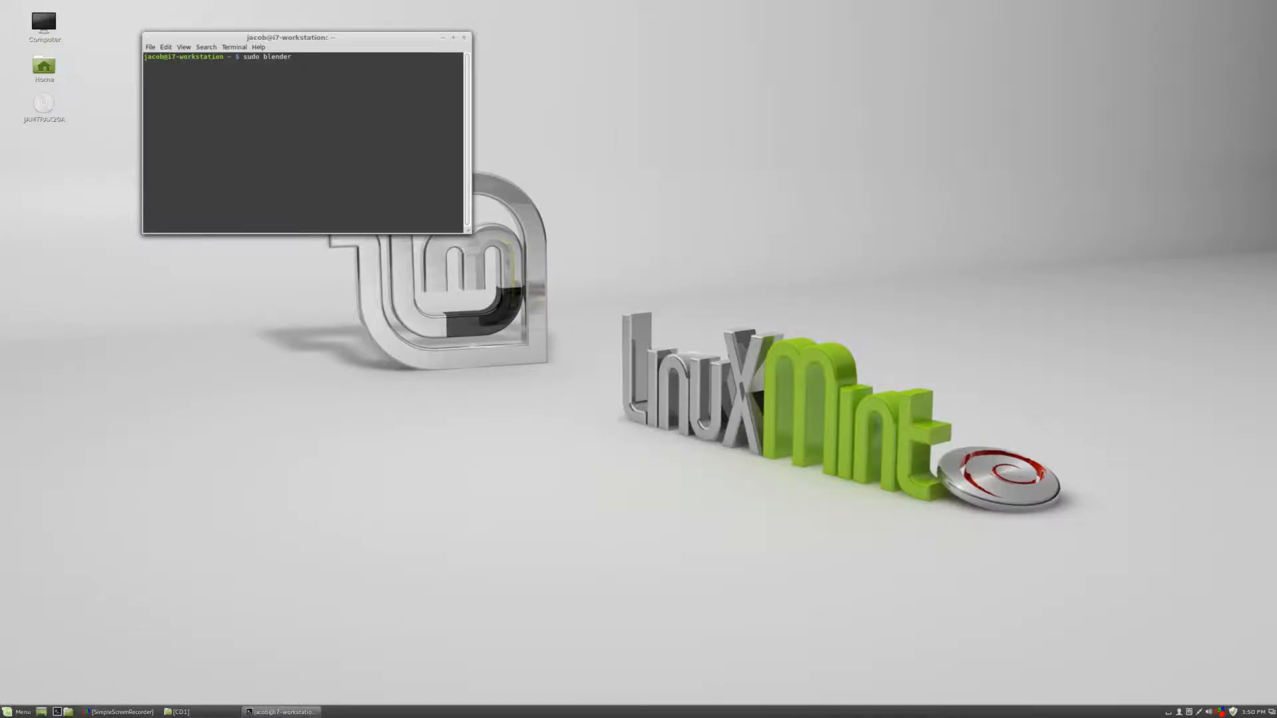
key(Return)
key(Return)
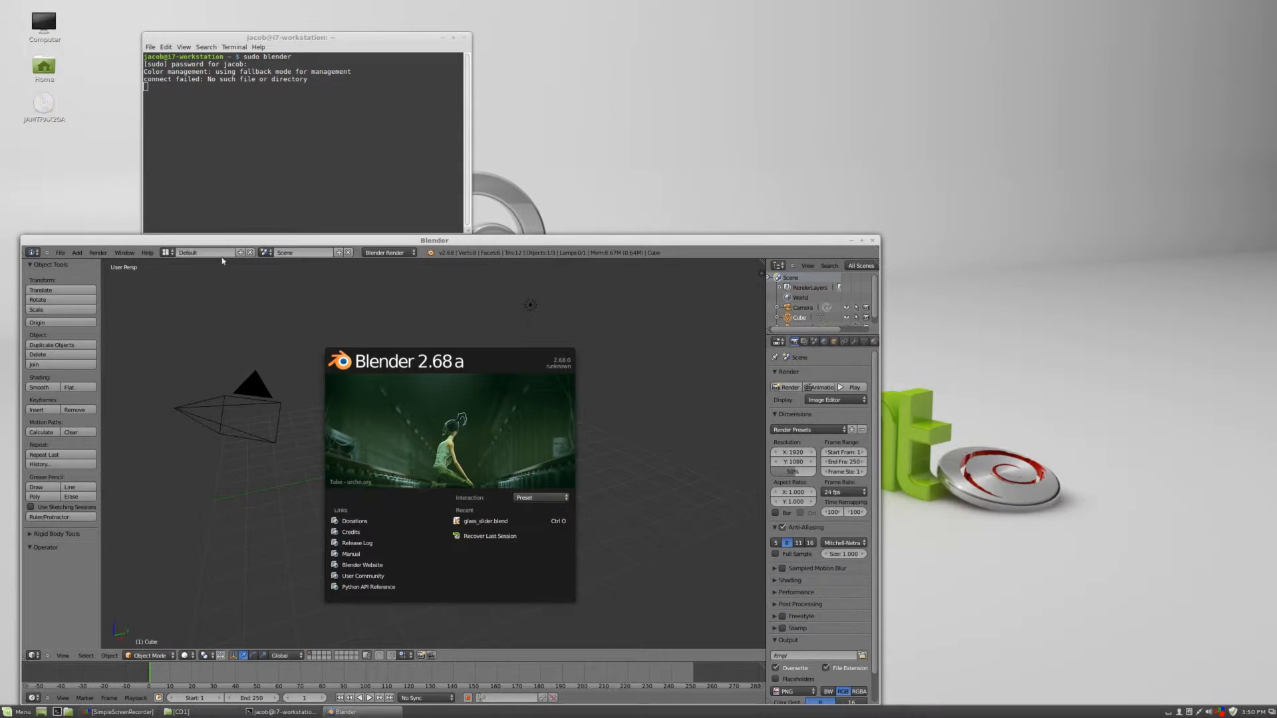
Step: Bring up Blender's file browser for opening a file and highlight the folder path /usr/share/pyshared/openshot/blender/blend/
click(59, 254)
click(59, 253)
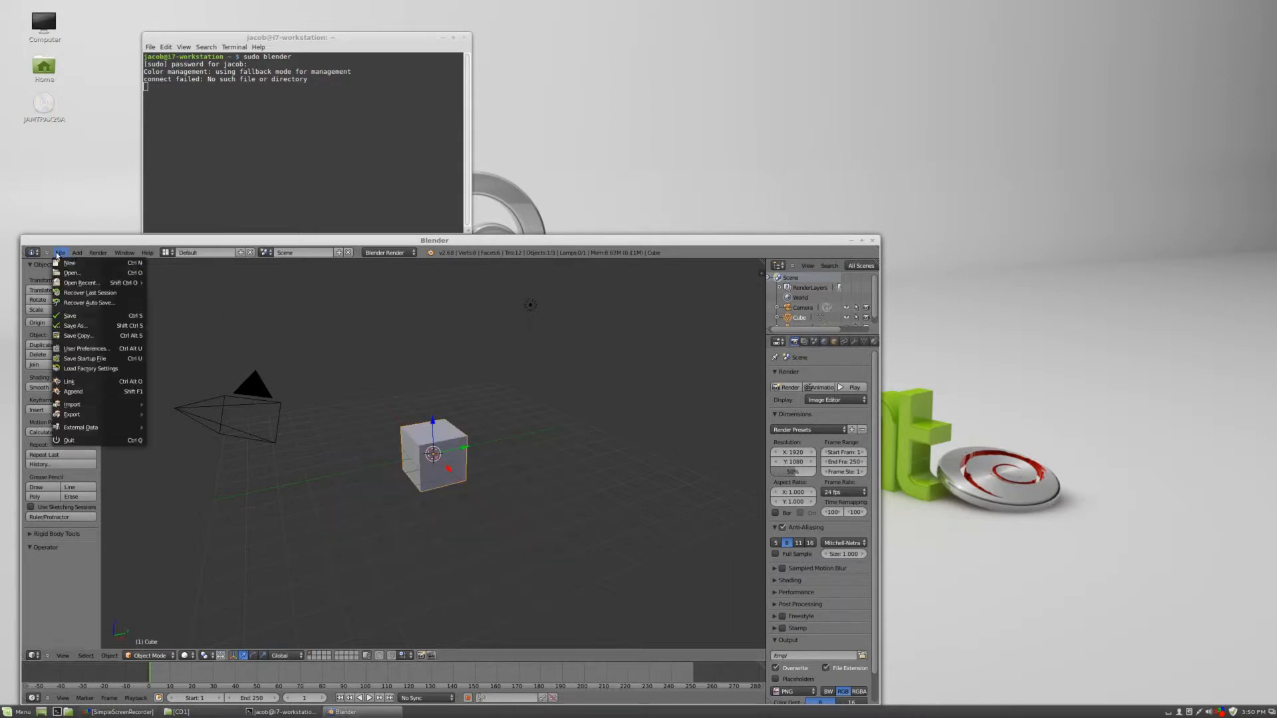
click(61, 273)
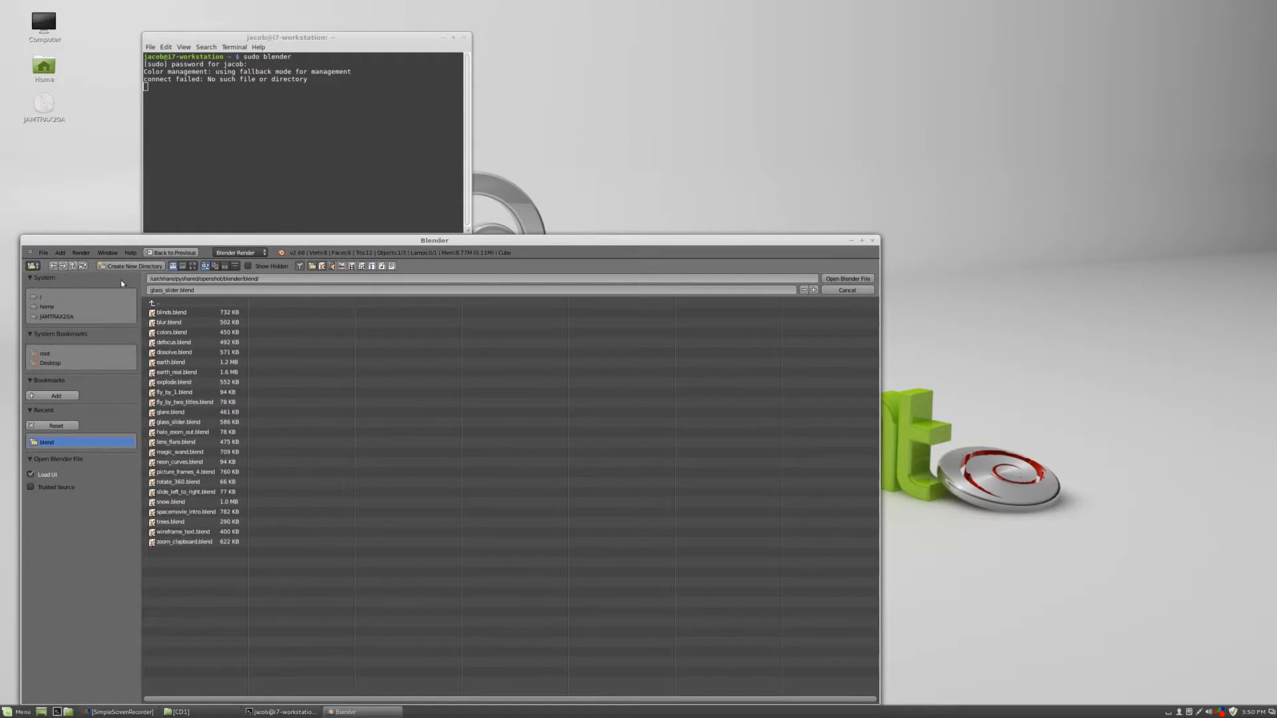
click(270, 281)
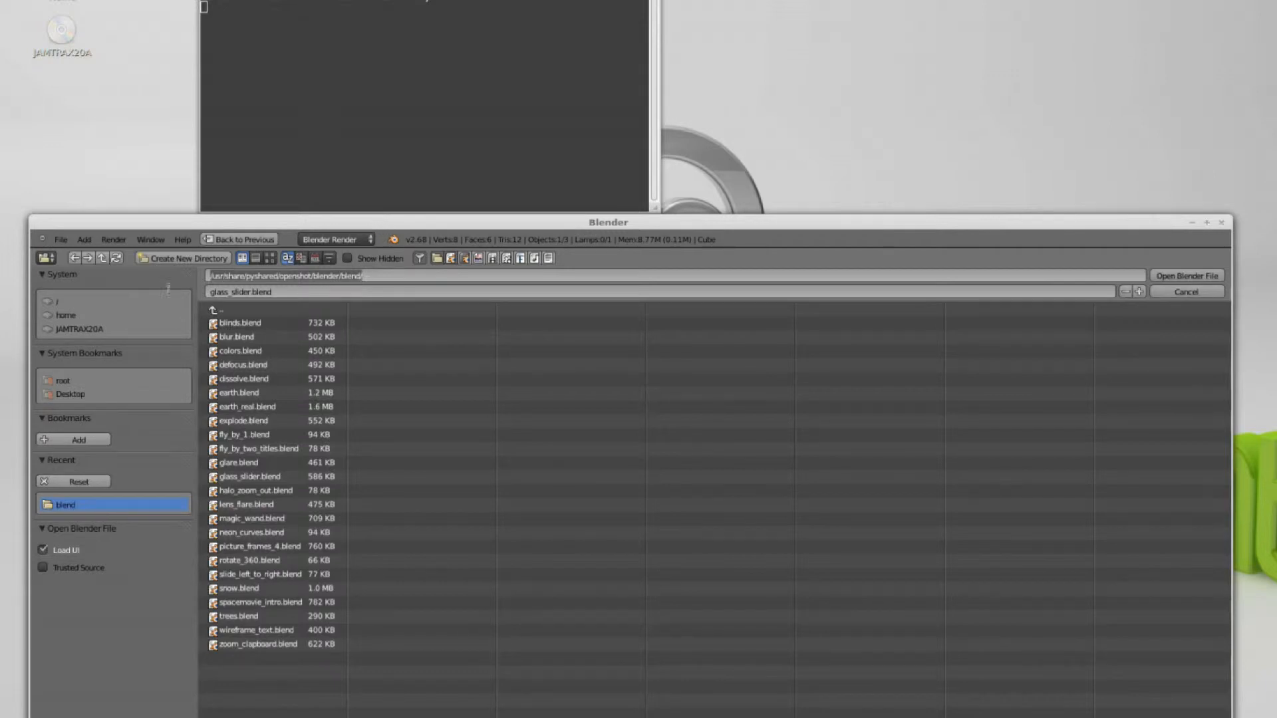
click(251, 276)
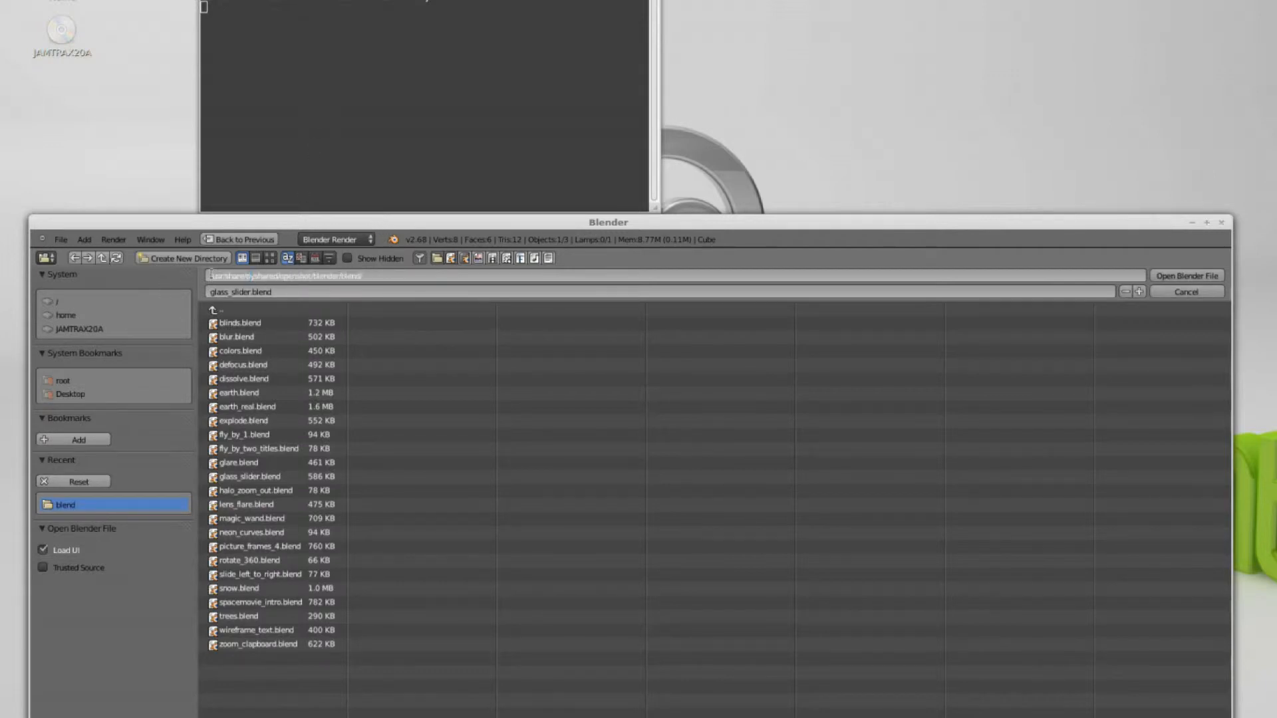
drag(212, 274, 359, 271)
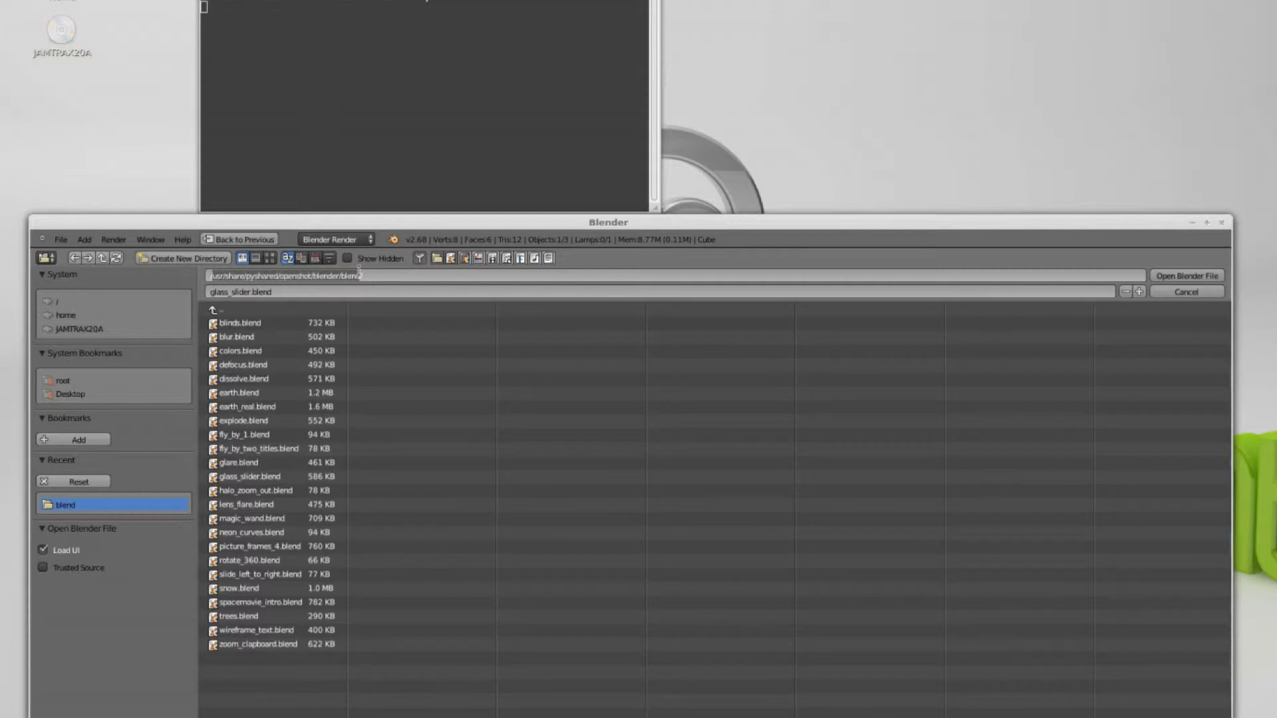
Step: Open a second terminal, change to the root directory and run locate rotate_360.blend to find the template's path
click(361, 171)
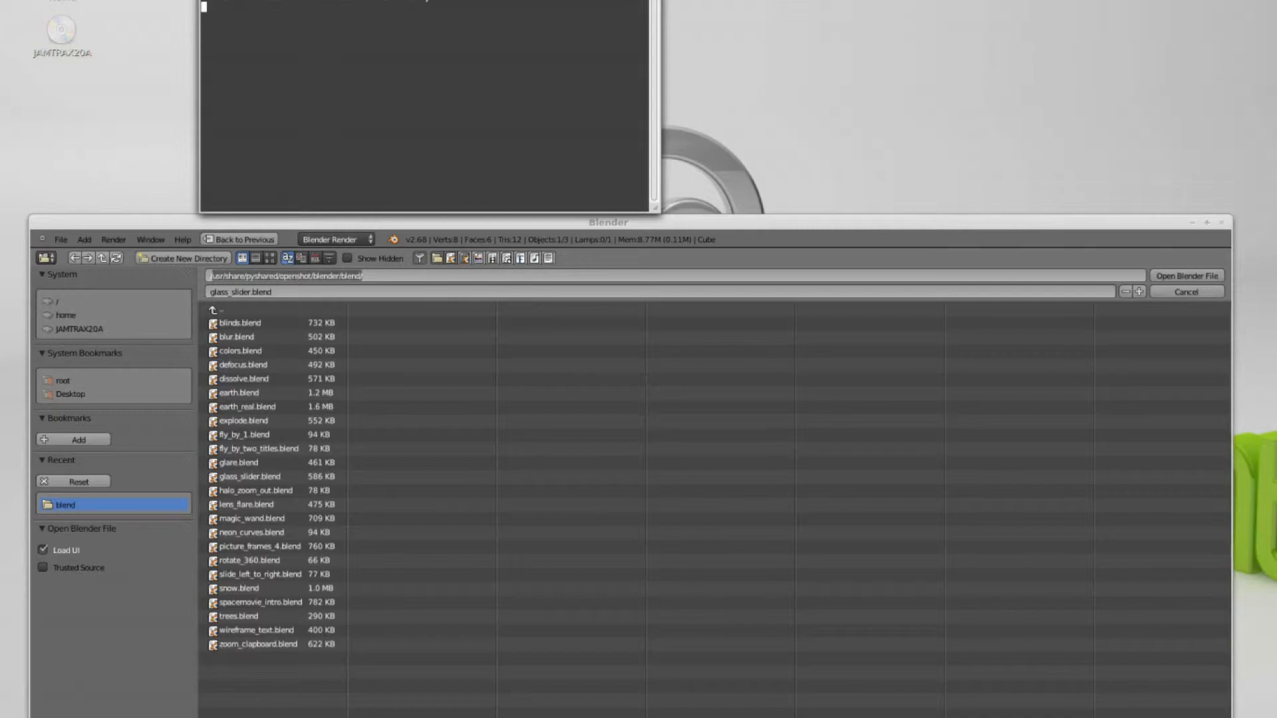
key(ctrl+shift+n)
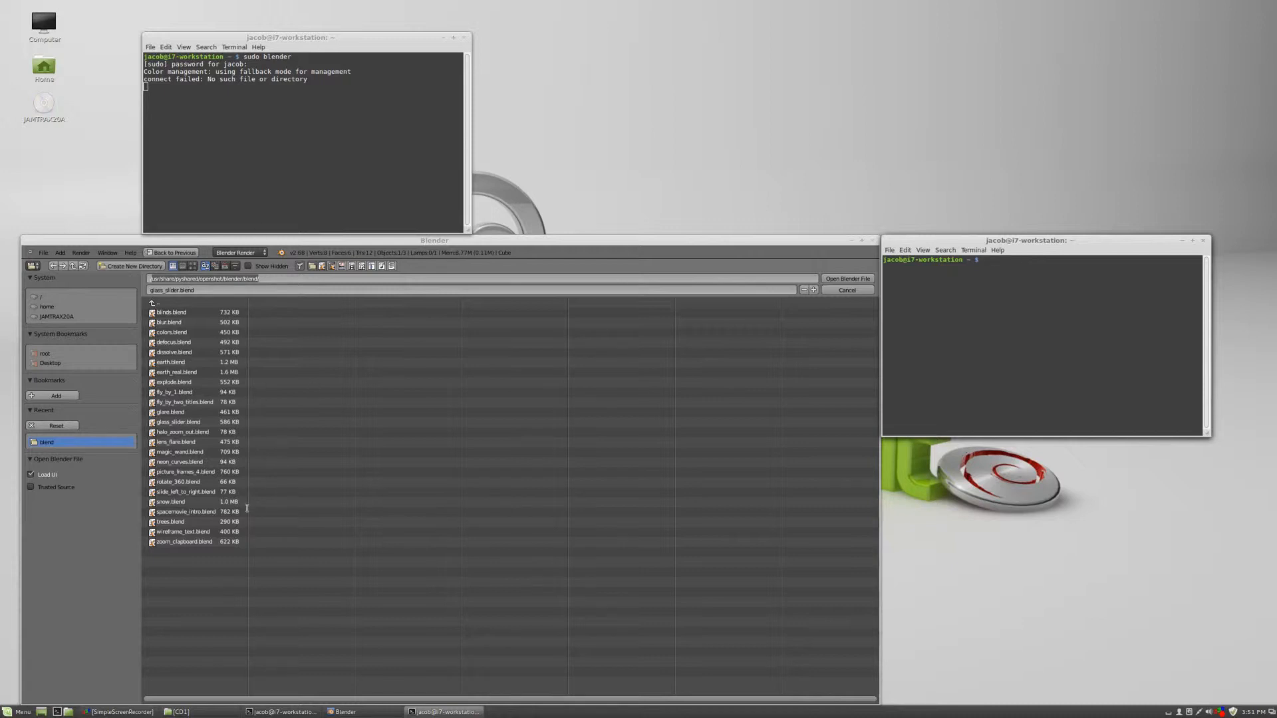
click(196, 481)
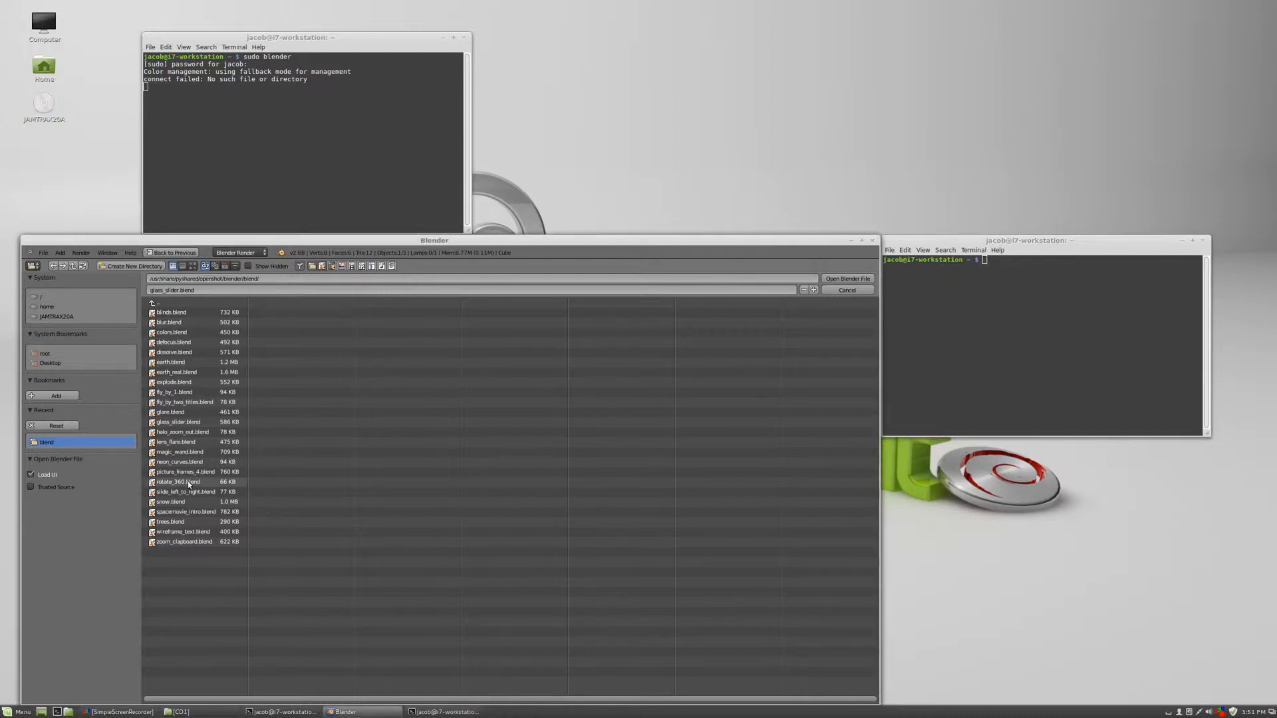
click(965, 357)
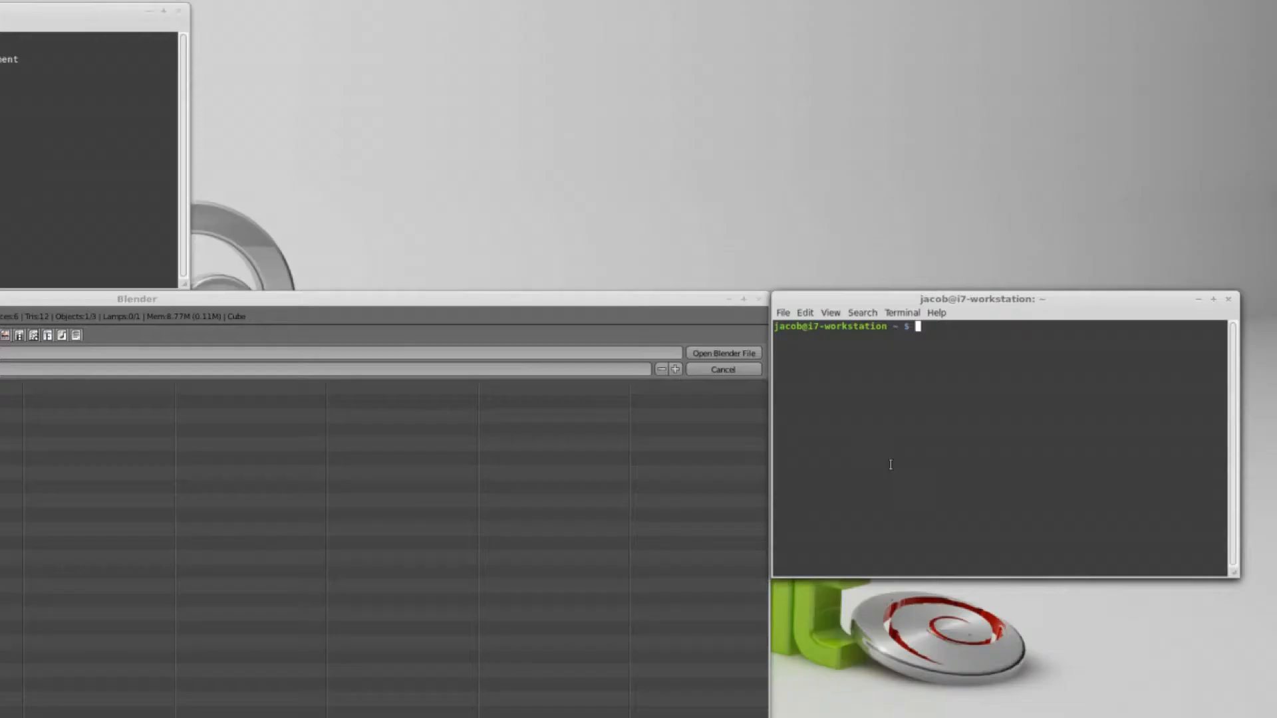
text(cd /)
key(Return)
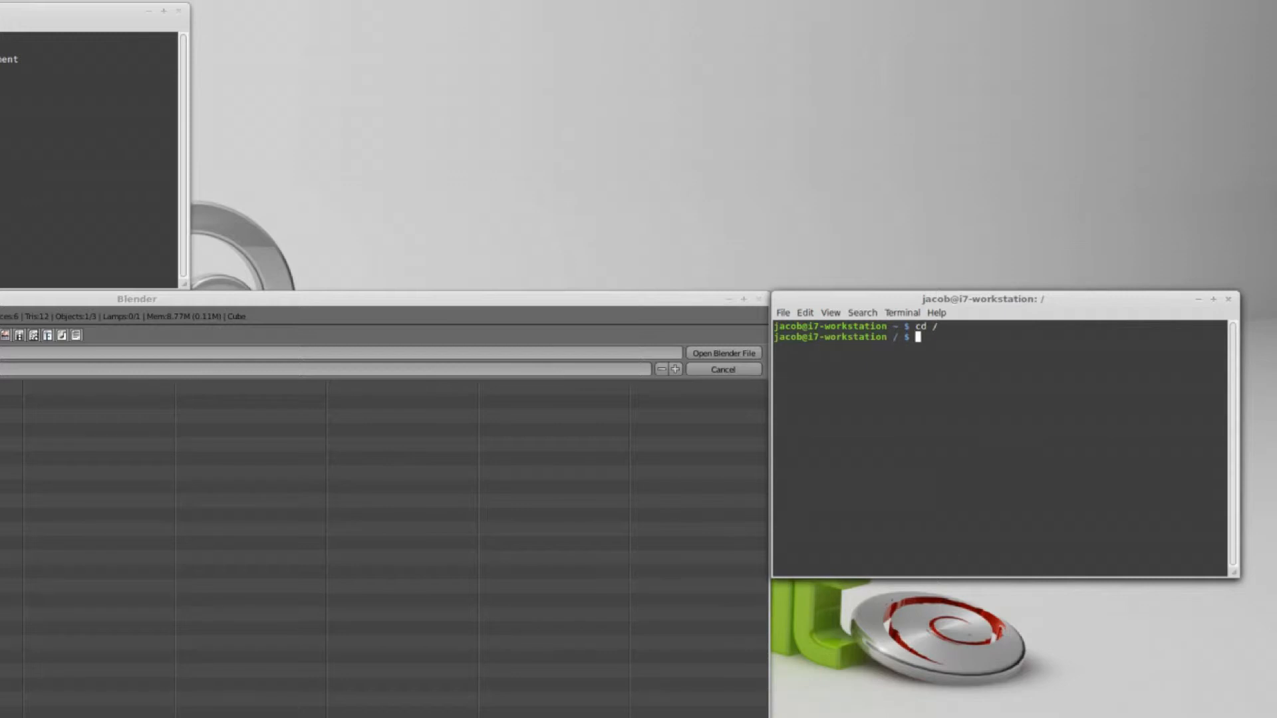
text(locate rotate_360.blend)
key(Return)
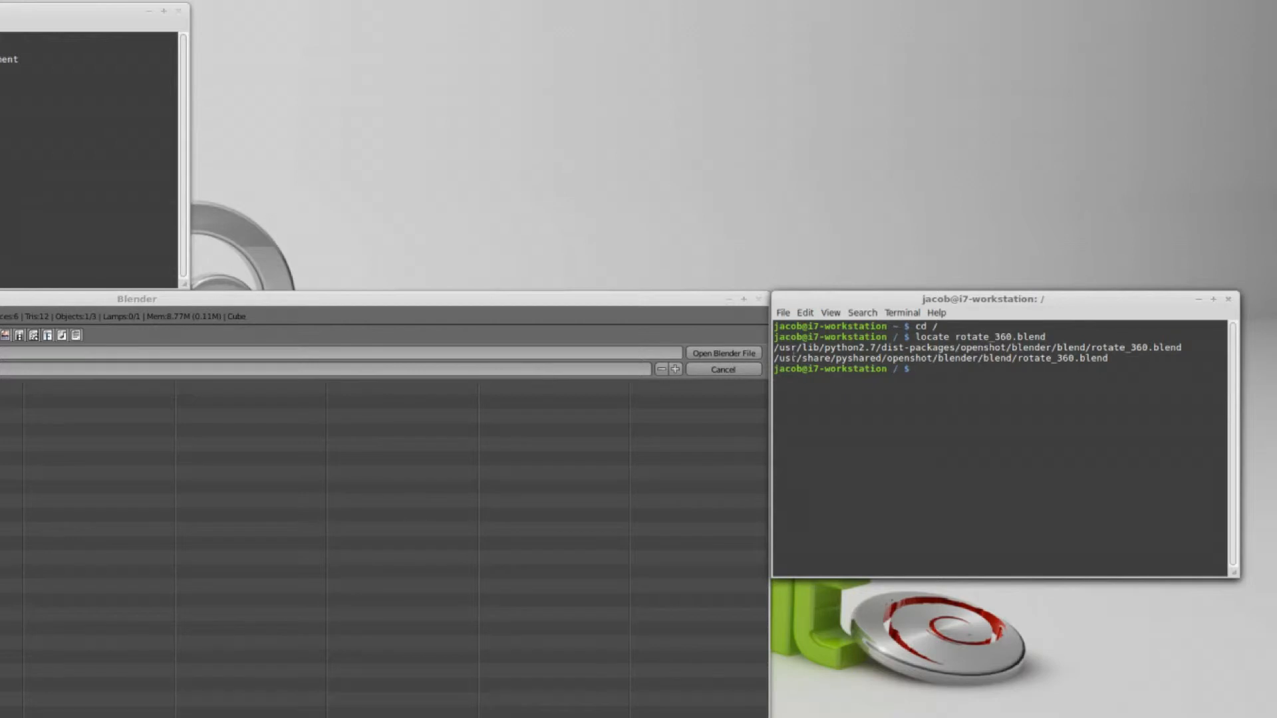
drag(778, 347, 829, 359)
click(1035, 391)
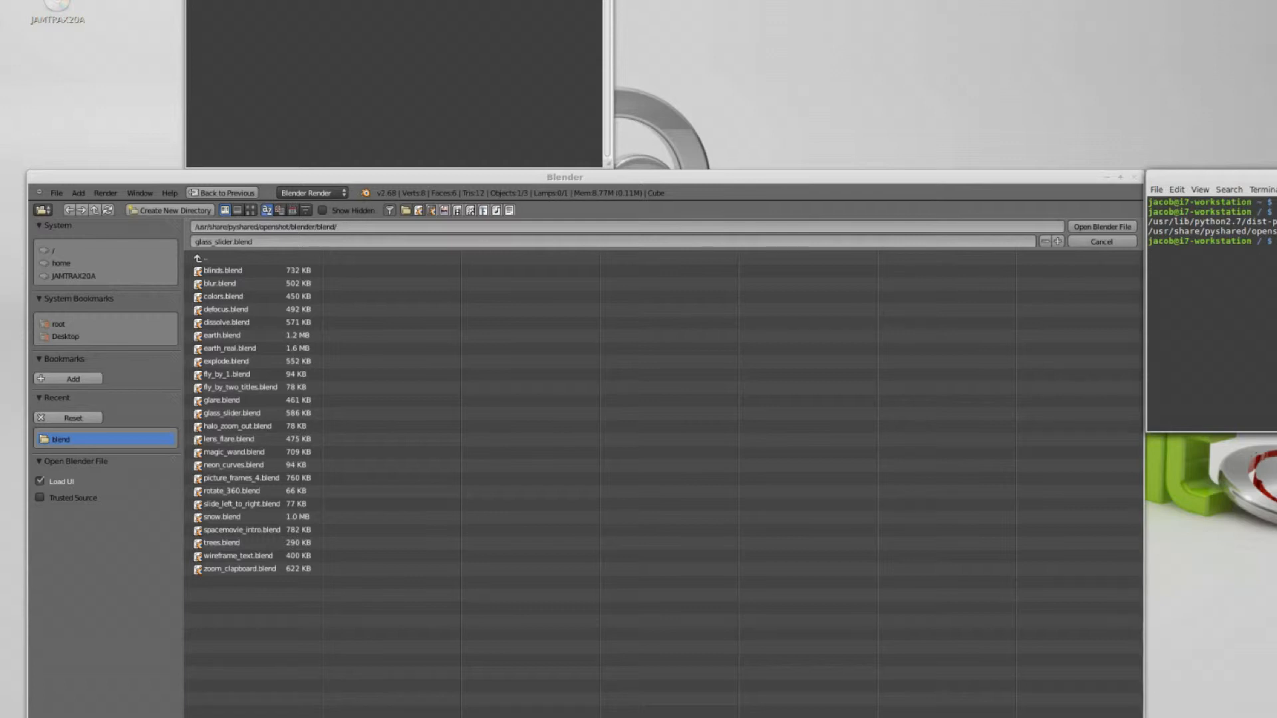
Step: Return to Blender and open rotate_360.blend from the OpenShot blend folder
click(931, 331)
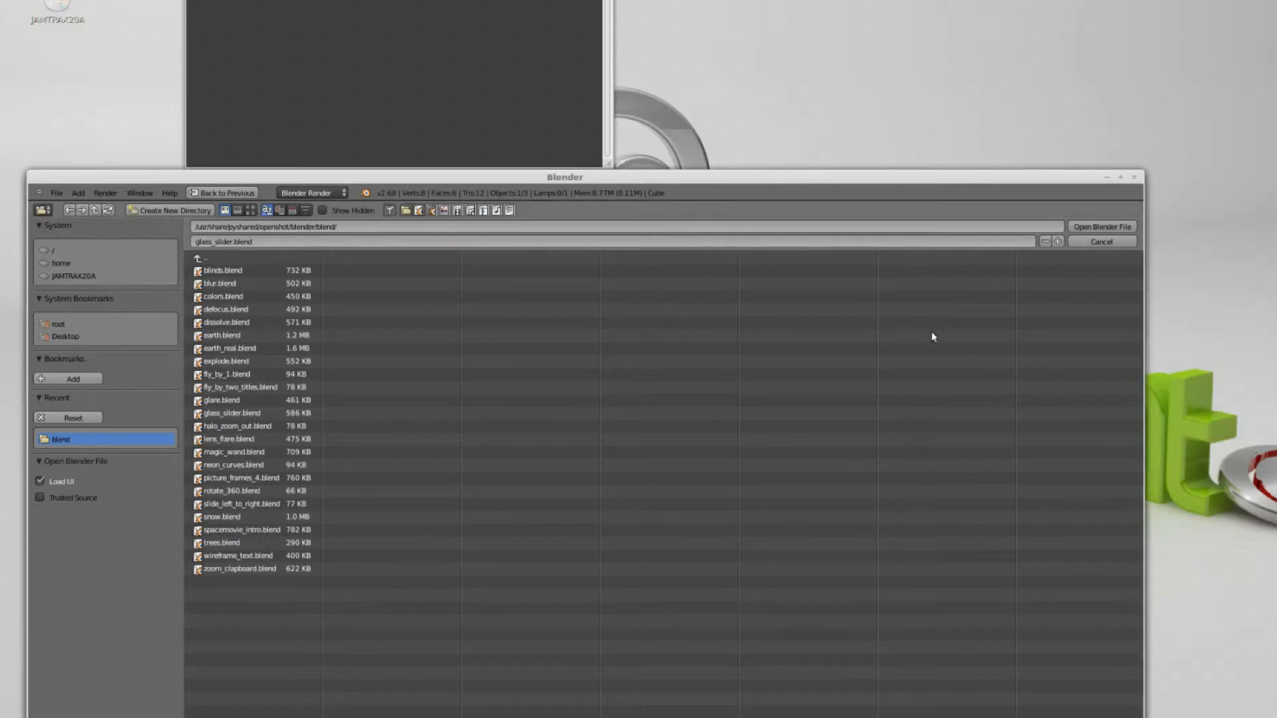
click(232, 491)
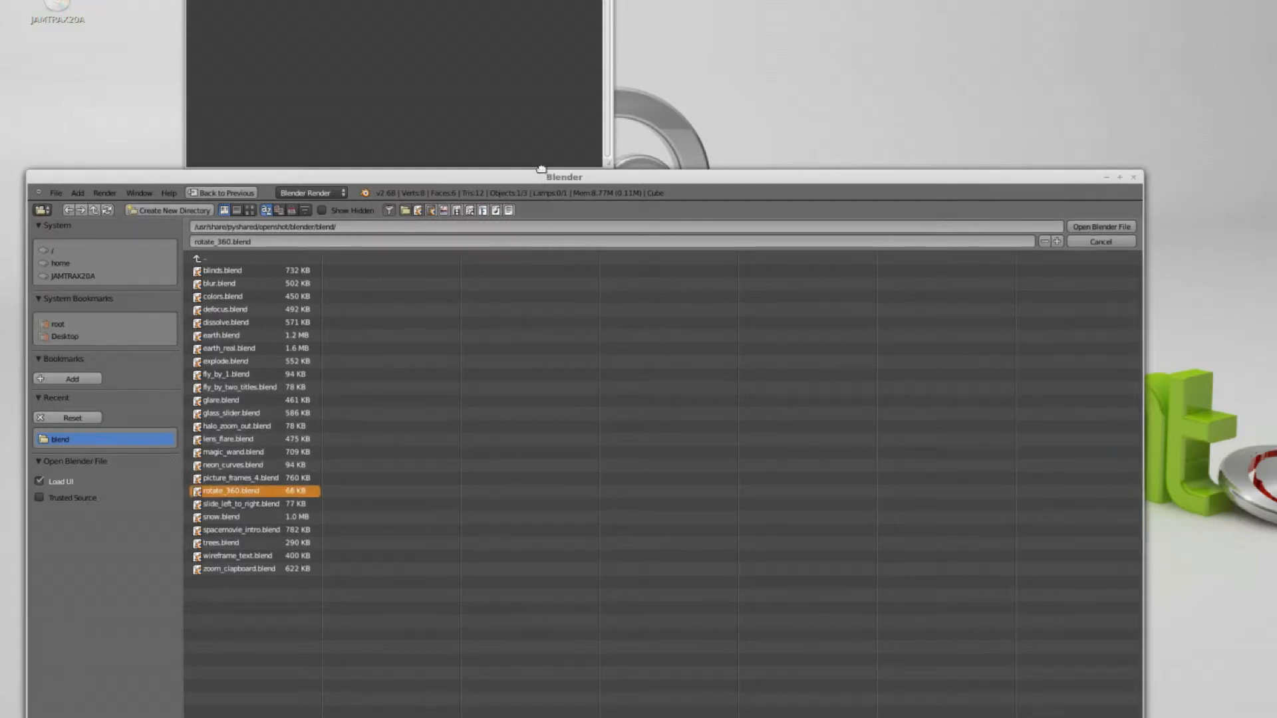
drag(542, 178, 540, 138)
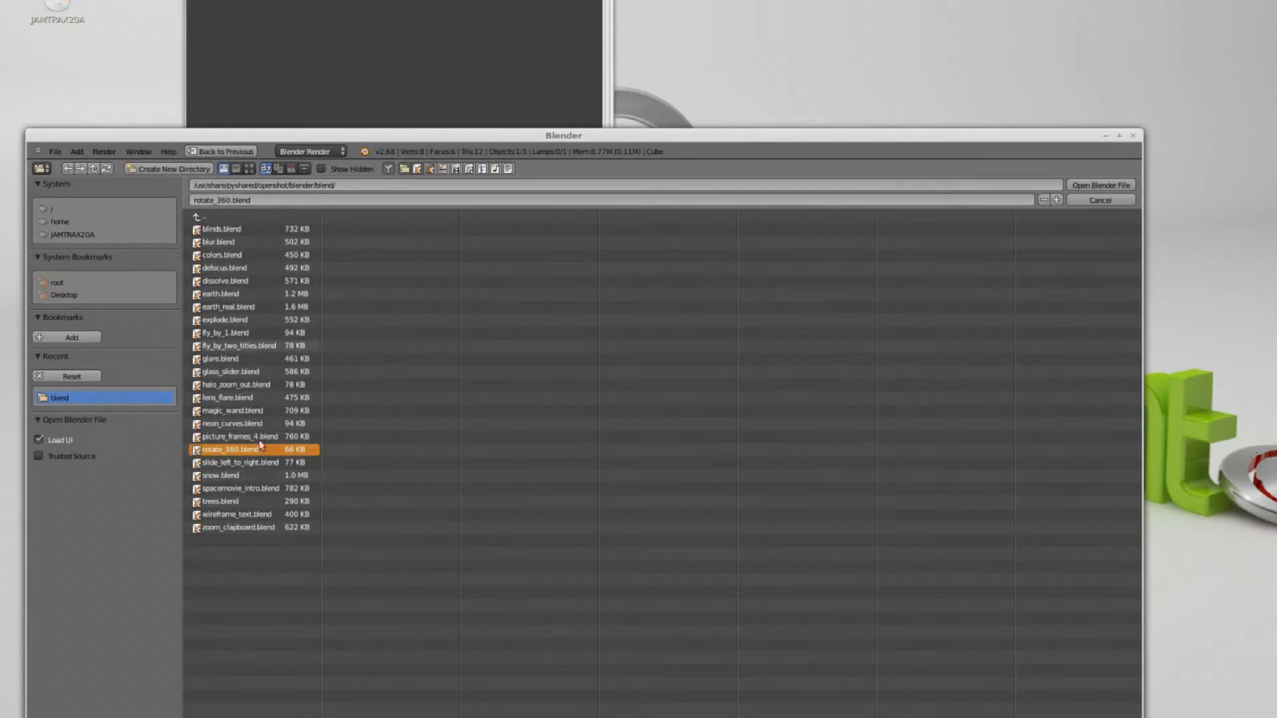
key(Return)
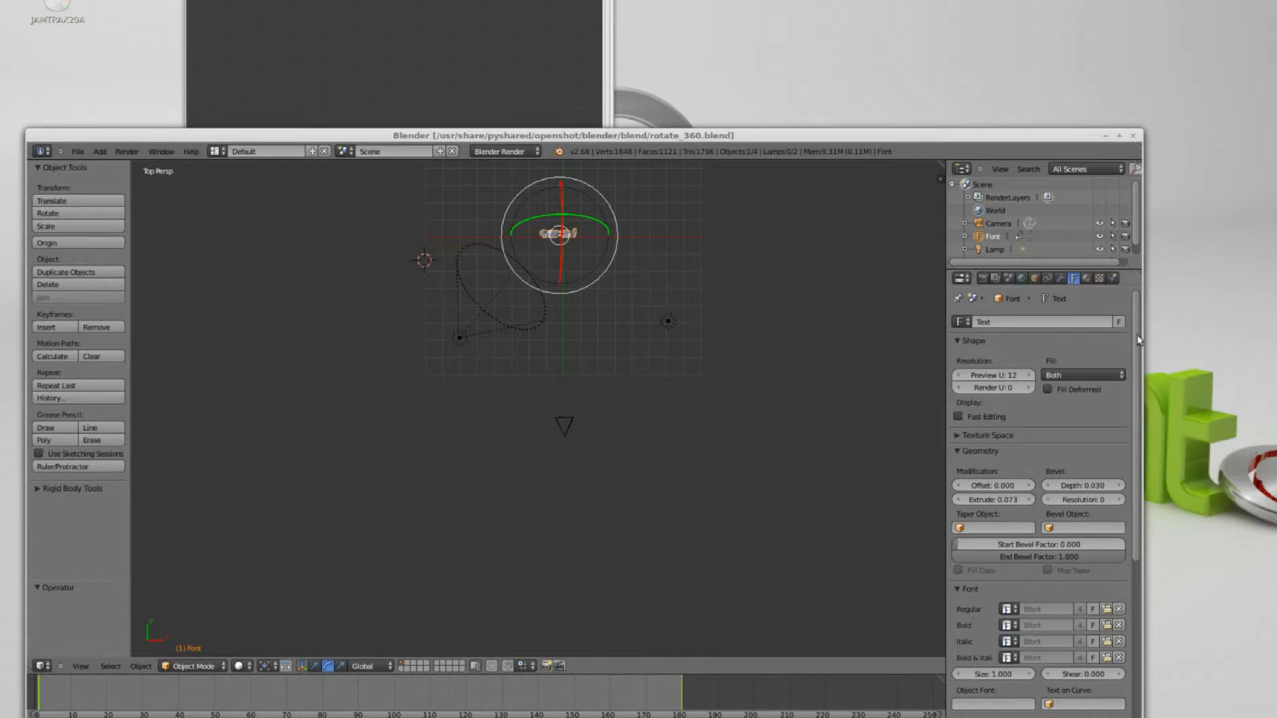
Step: Display the Render properties of the rotate_360 scene
drag(1139, 340, 1131, 383)
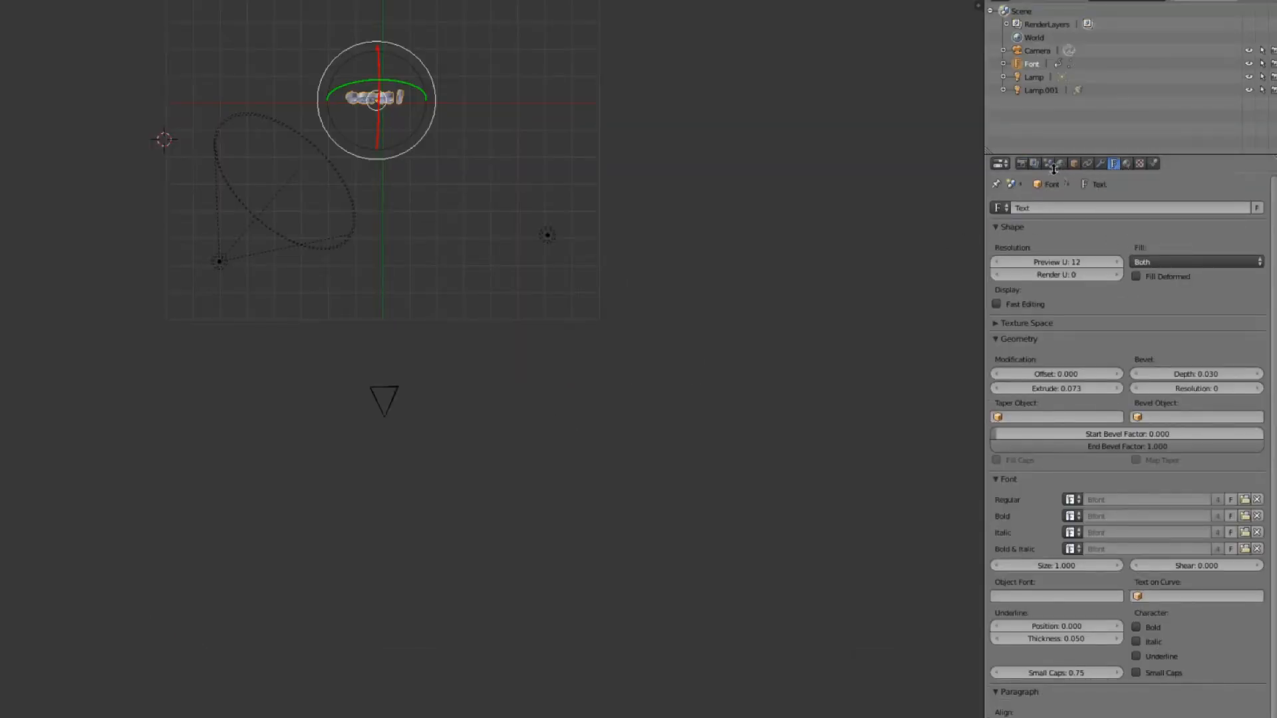
right_click(1113, 169)
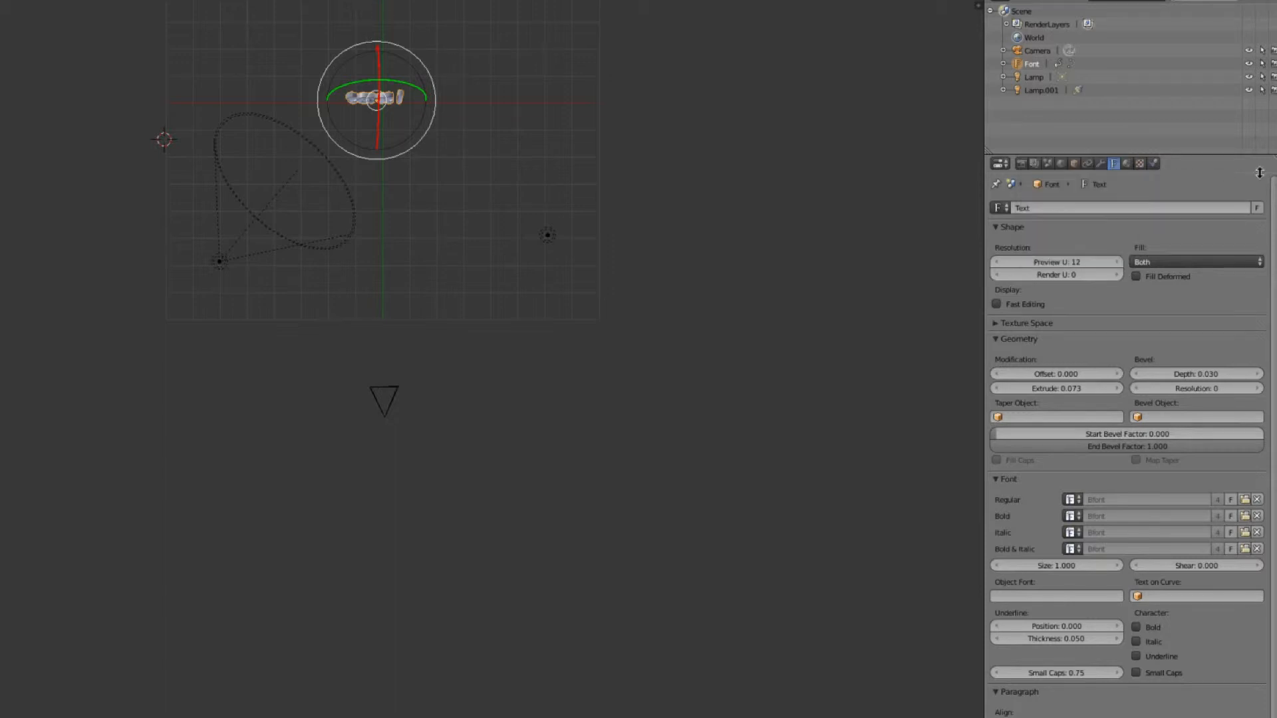
click(1022, 163)
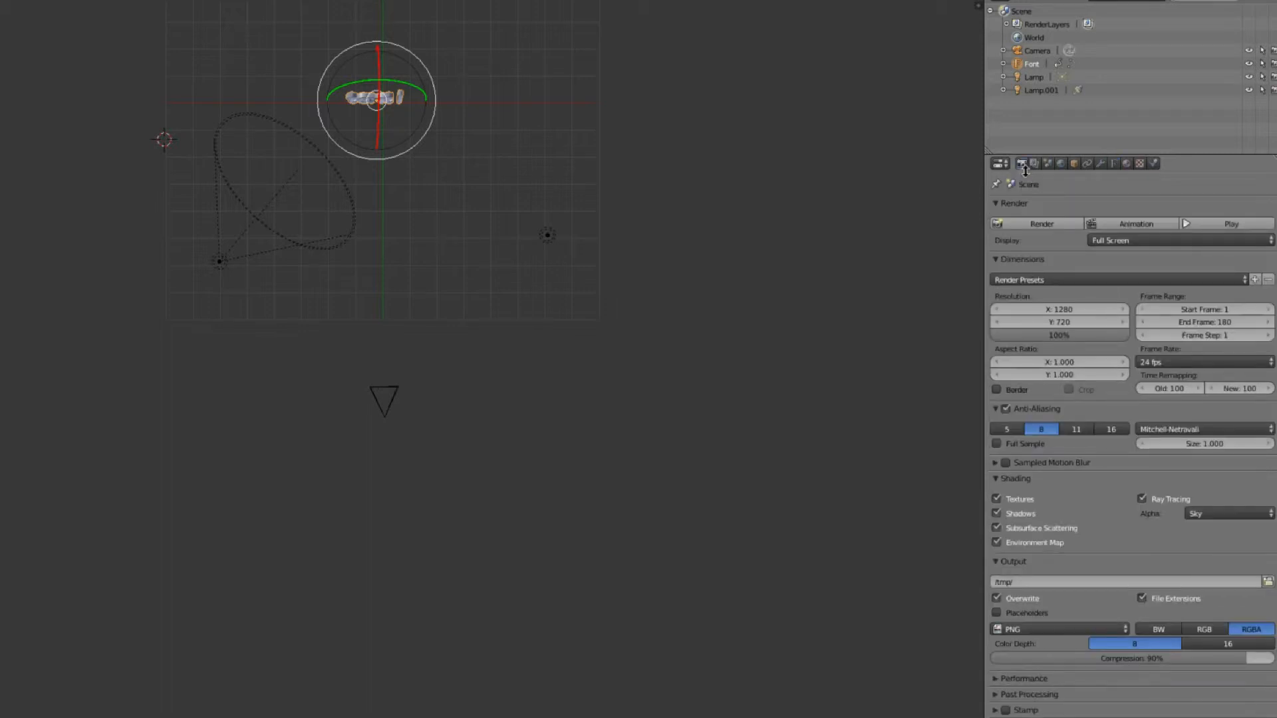
Step: Set the alpha mode in the scene's render shading settings to Transparent
click(1008, 476)
click(1008, 477)
click(1247, 516)
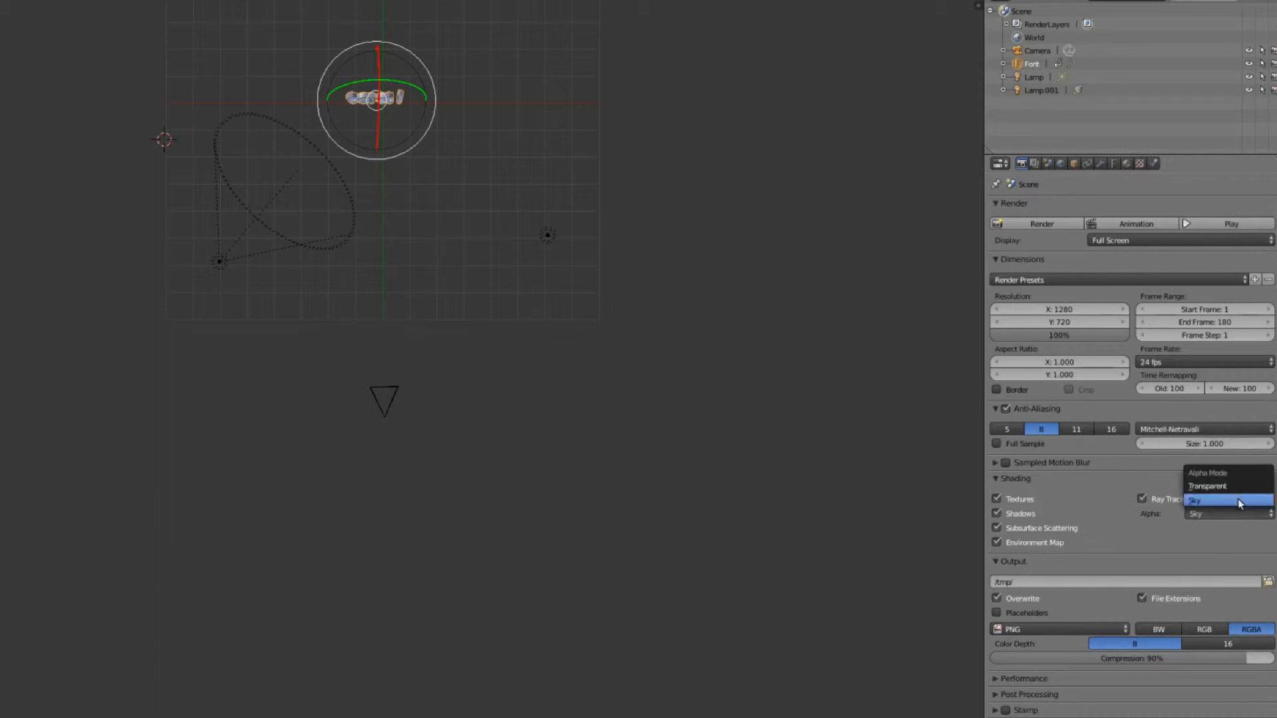
click(1238, 486)
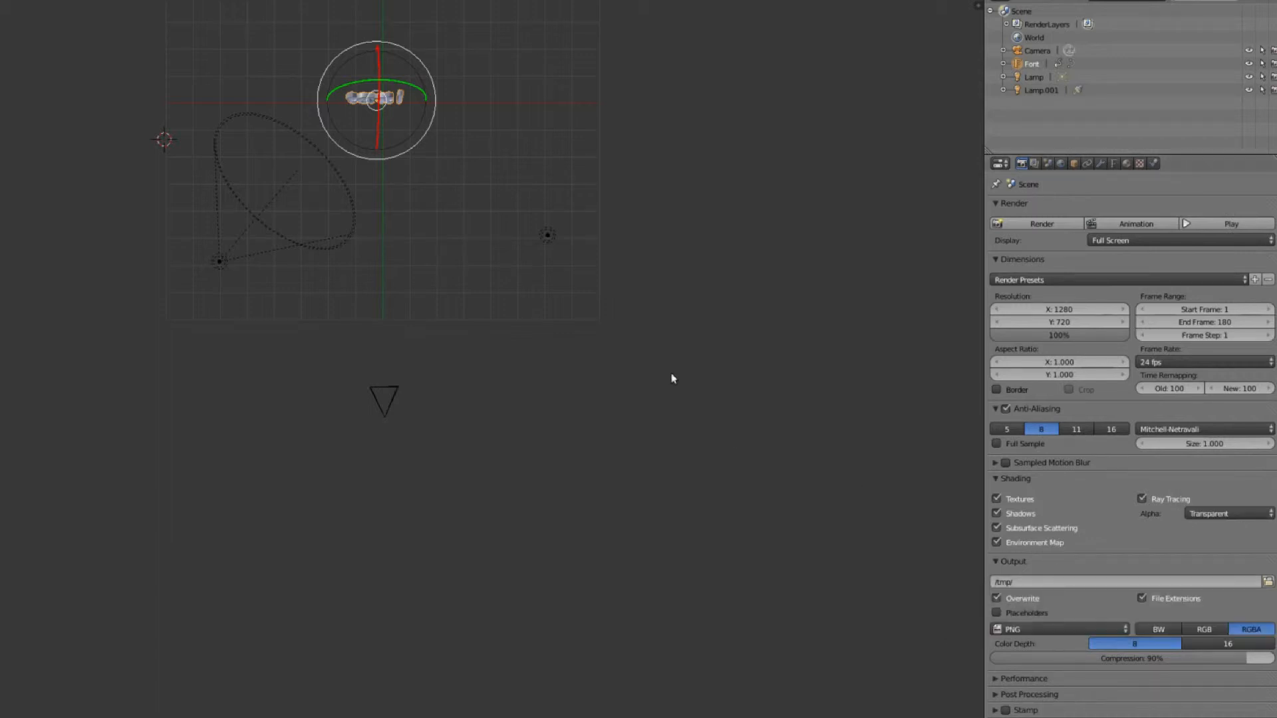
Step: Save rotate_360.blend over the existing file, then quit Blender and close the terminal
click(40, 25)
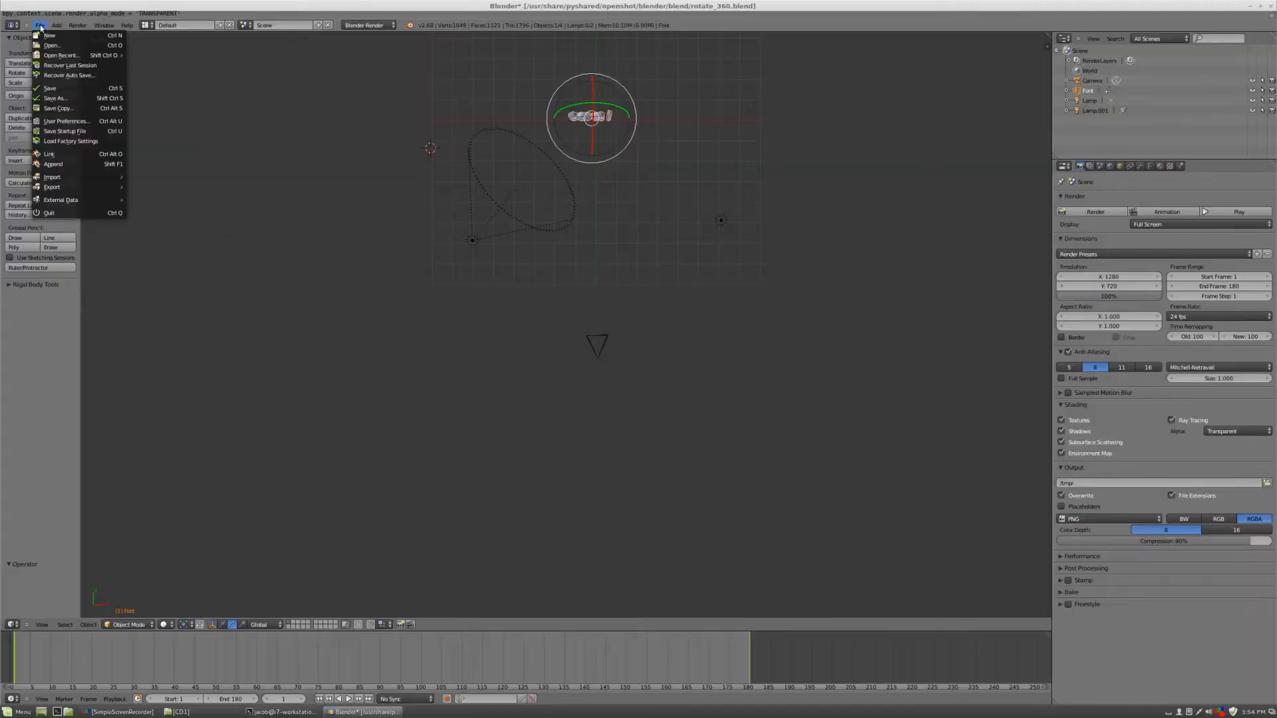
click(52, 90)
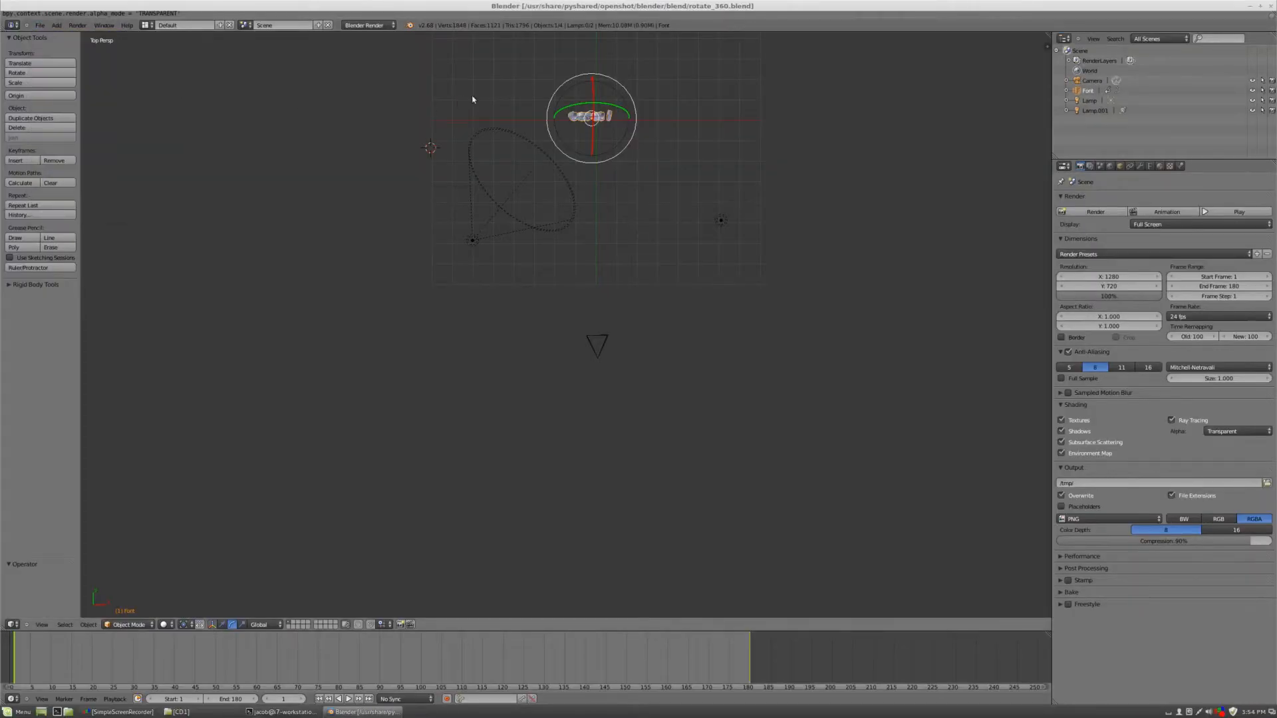
click(1271, 6)
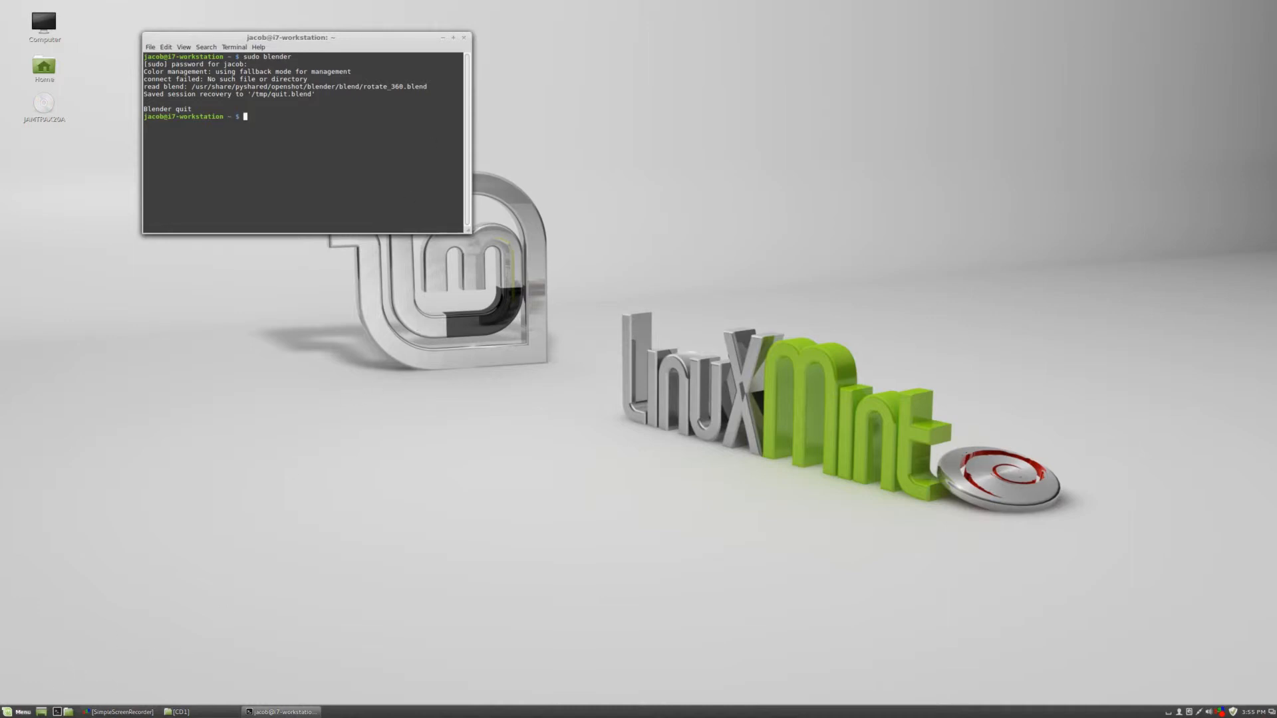
click(466, 35)
Step: Find and launch OpenShot Video Editor
key(super)
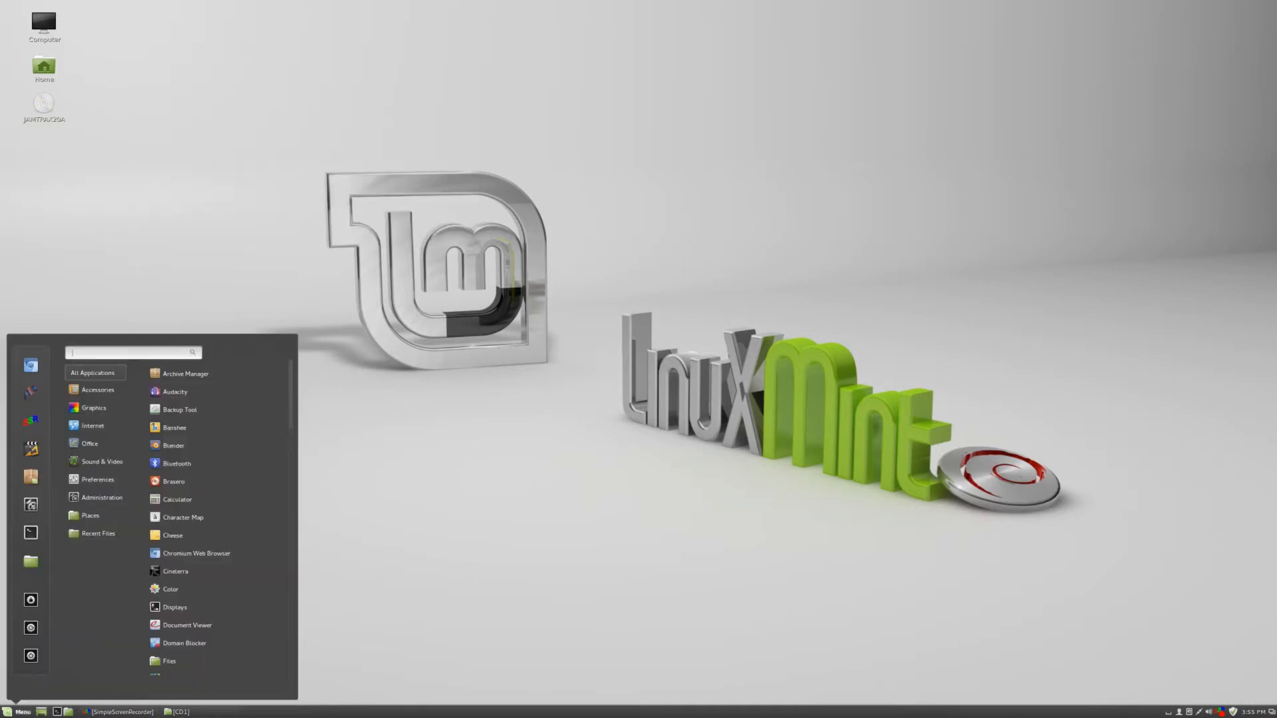
text(open)
key(Down)
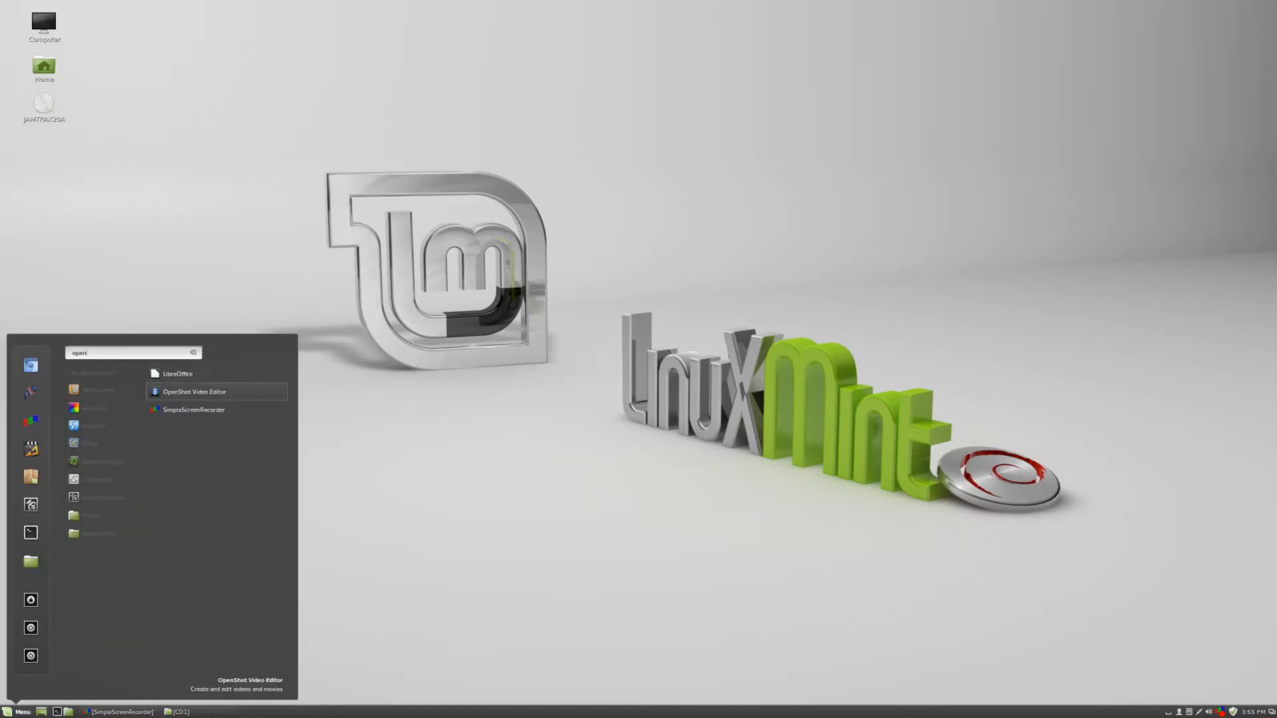
key(Return)
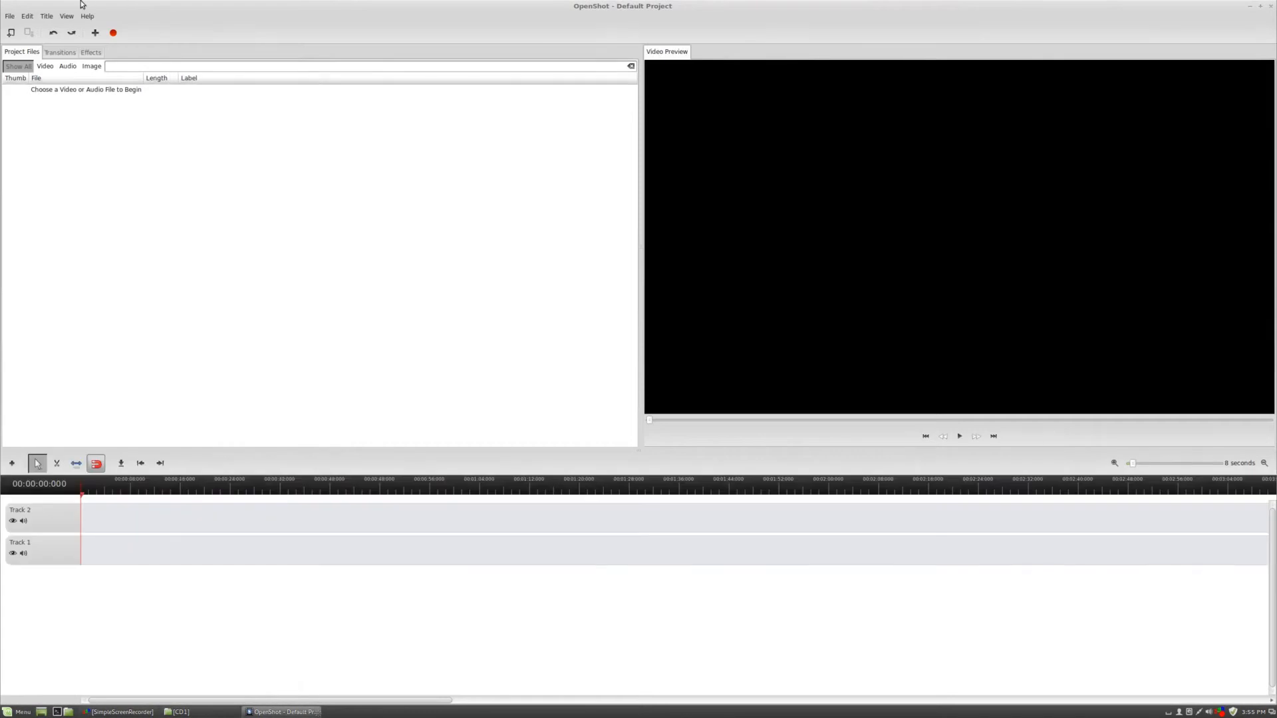
Step: Create an animated title from the Rotate 360 Degrees template and render it with its default settings
click(47, 16)
click(58, 37)
scroll(499, 374, down, 5)
scroll(517, 365, down, 3)
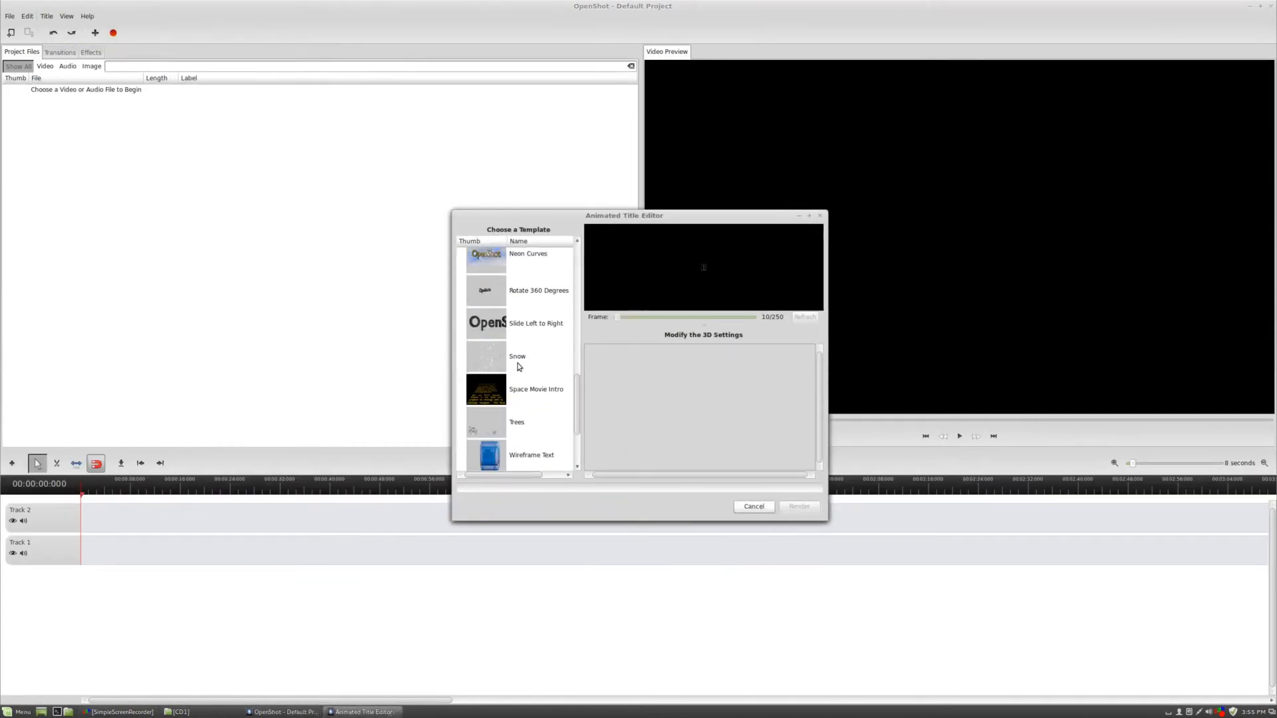
click(542, 290)
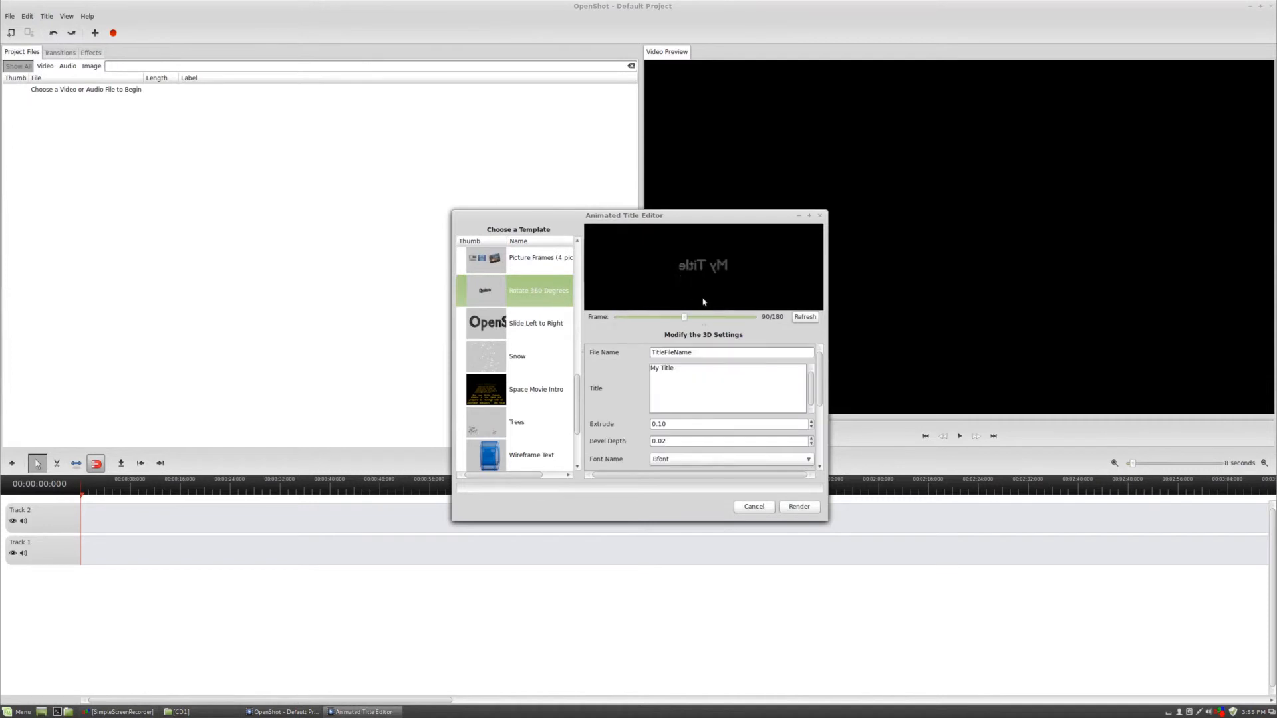
click(802, 510)
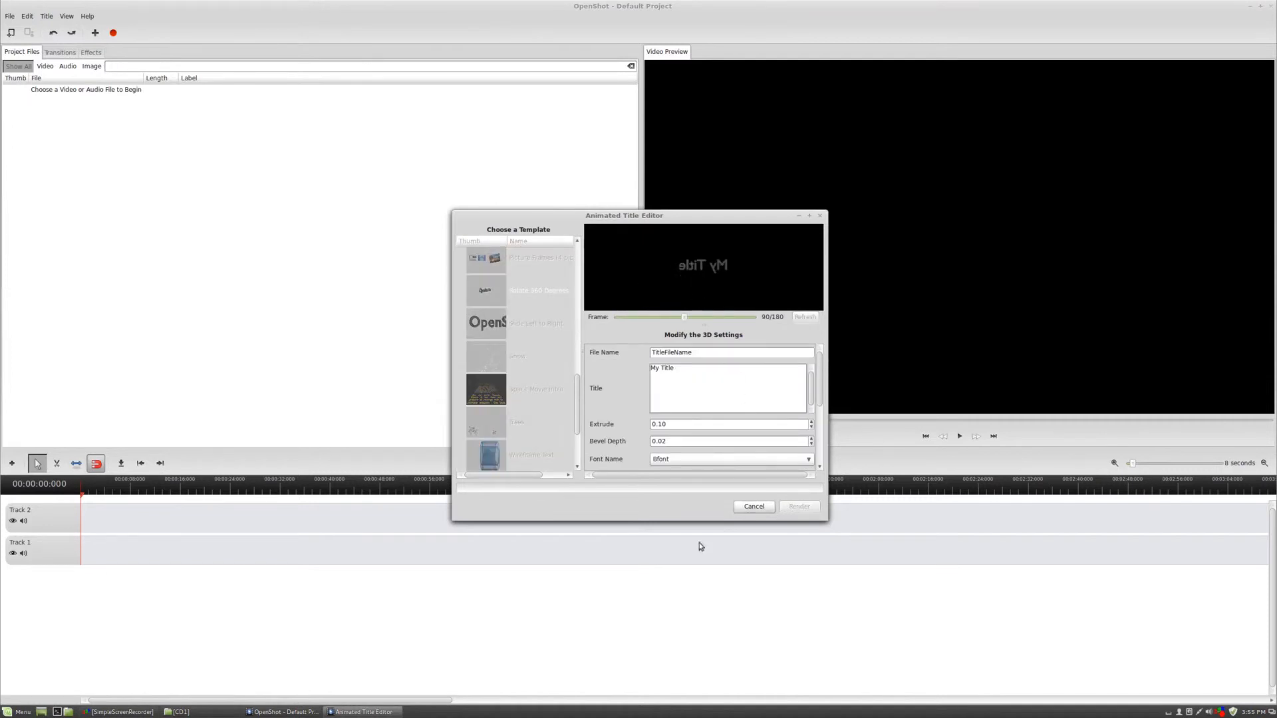
Step: Import VID_20140314_160744.mp4 from the CD1 folder into the project files and close the file manager
click(218, 714)
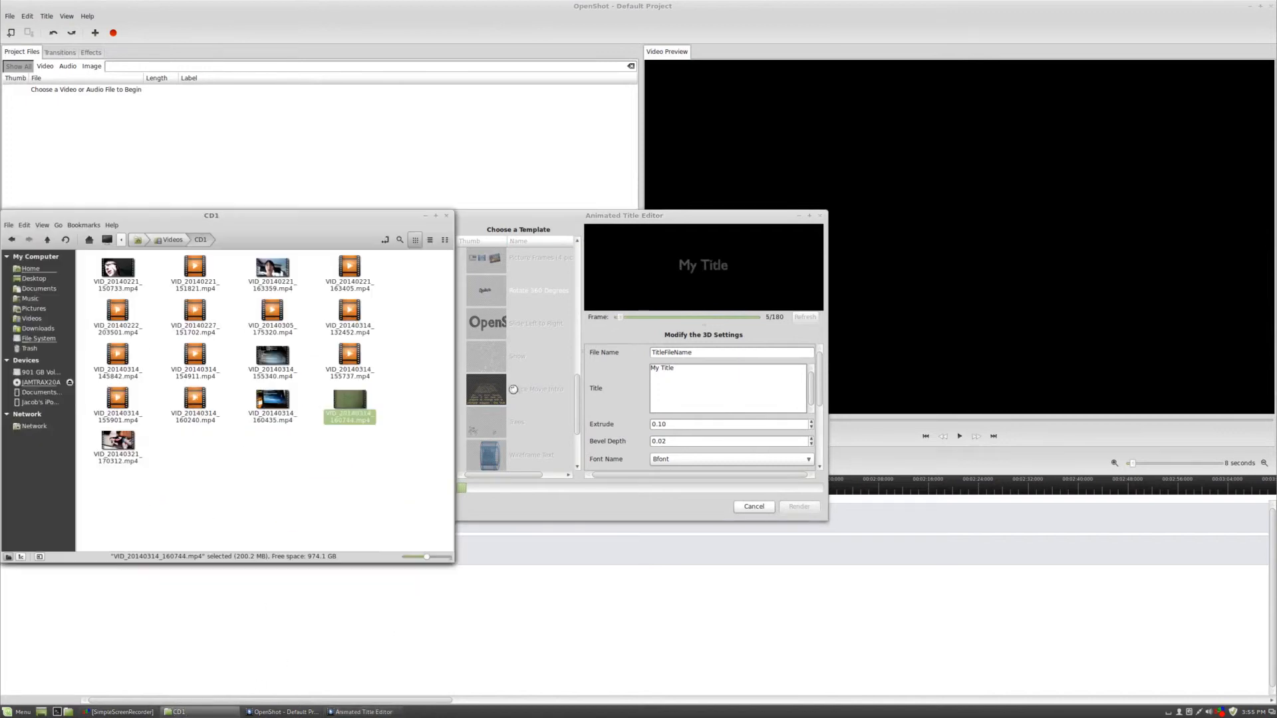
drag(364, 417, 360, 145)
click(541, 219)
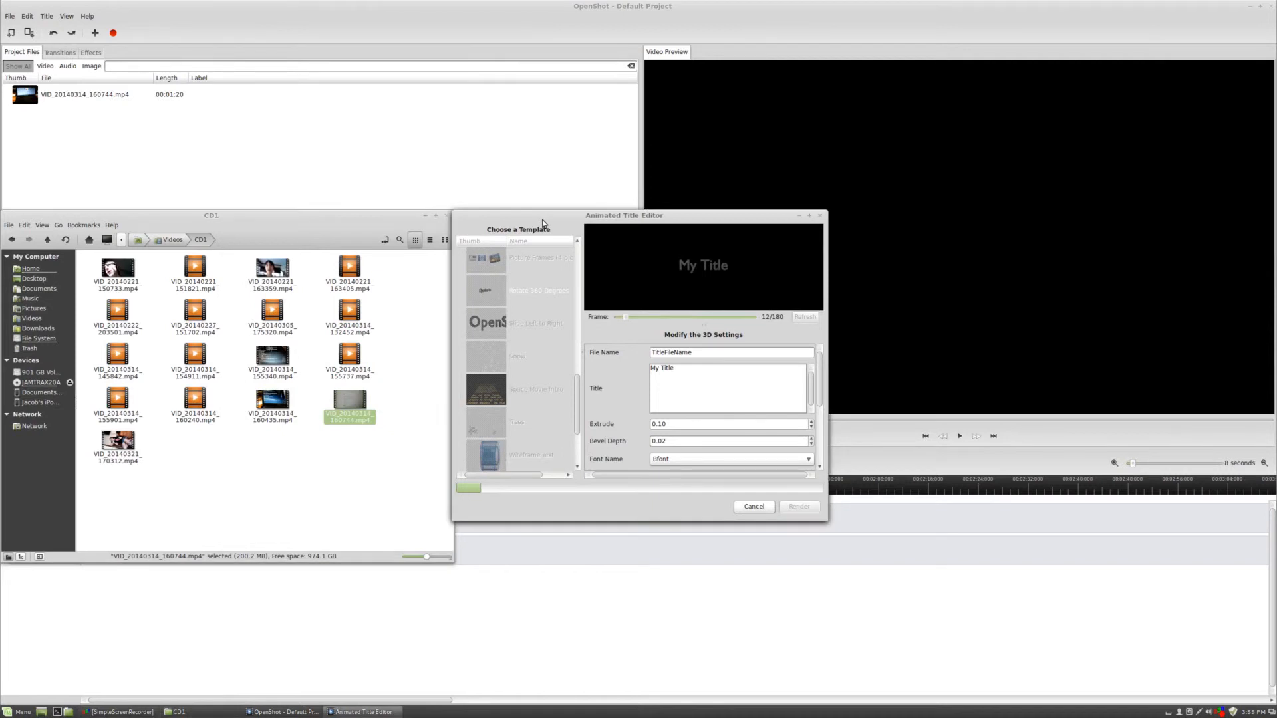
click(444, 225)
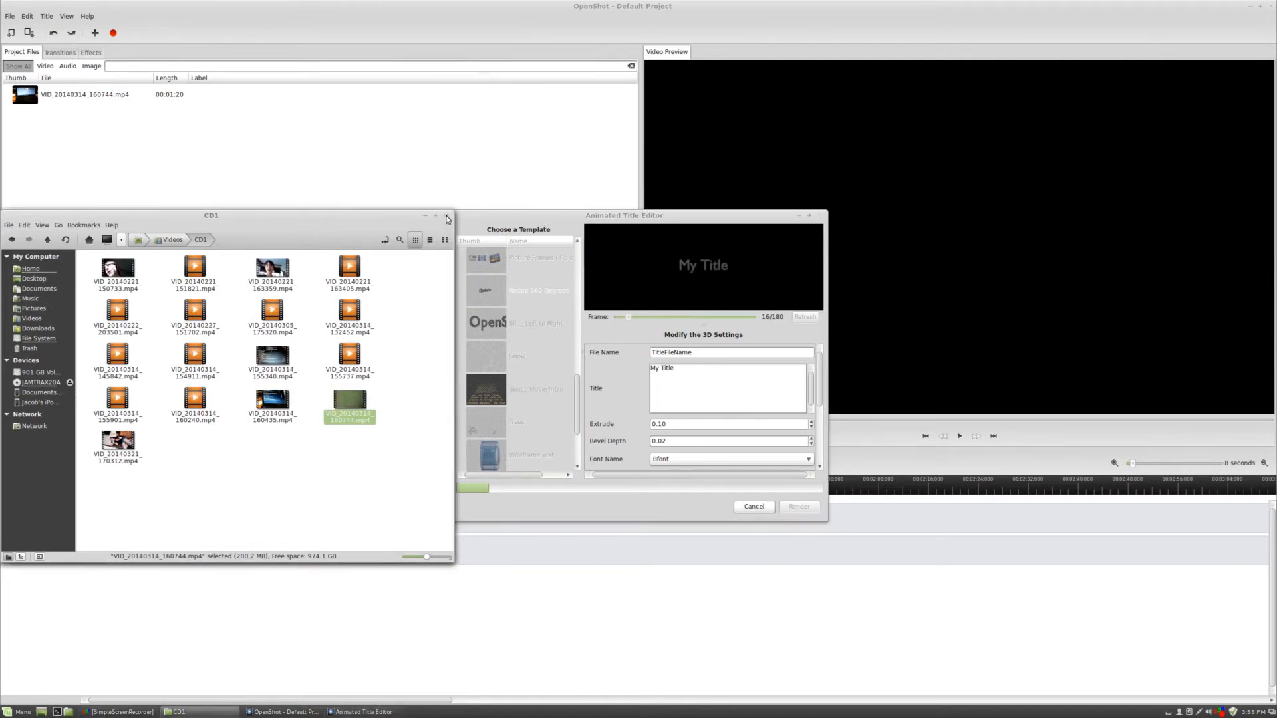
click(446, 216)
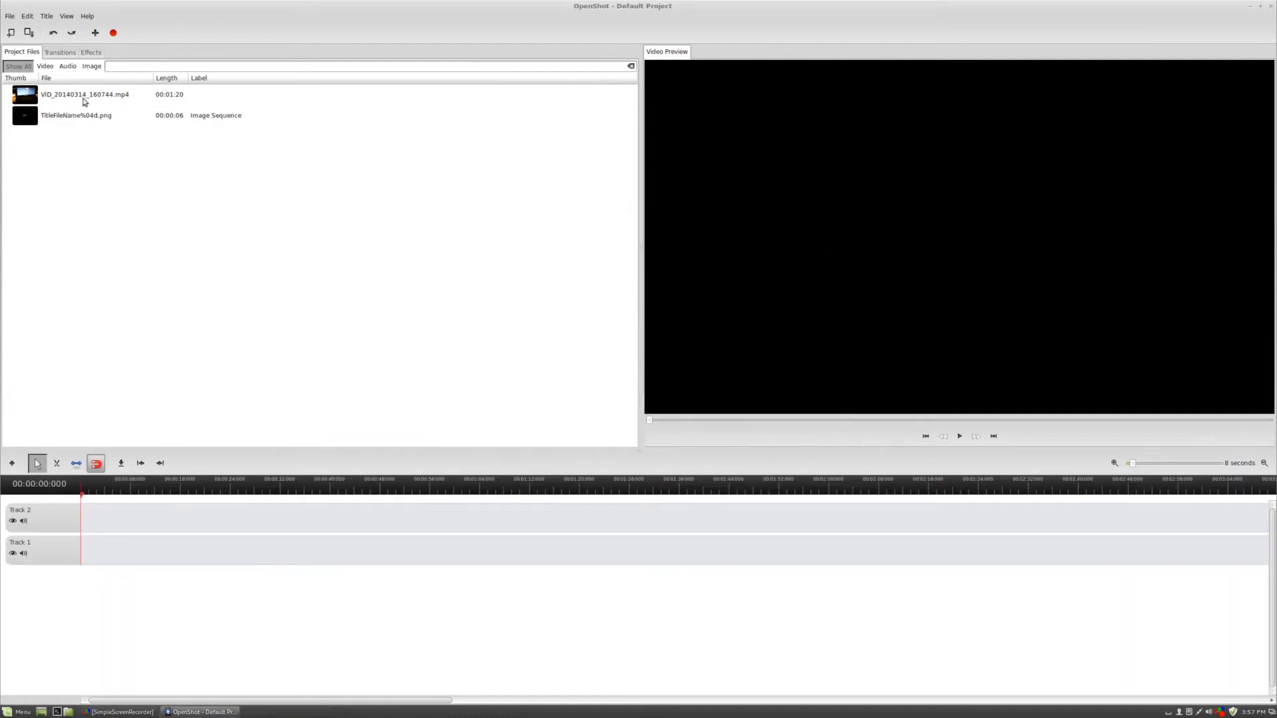
Step: Place VID_20140314_160744.mp4 at the start of Track 1 and the rendered title sequence on Track 2 at about 3 seconds
drag(83, 100, 91, 544)
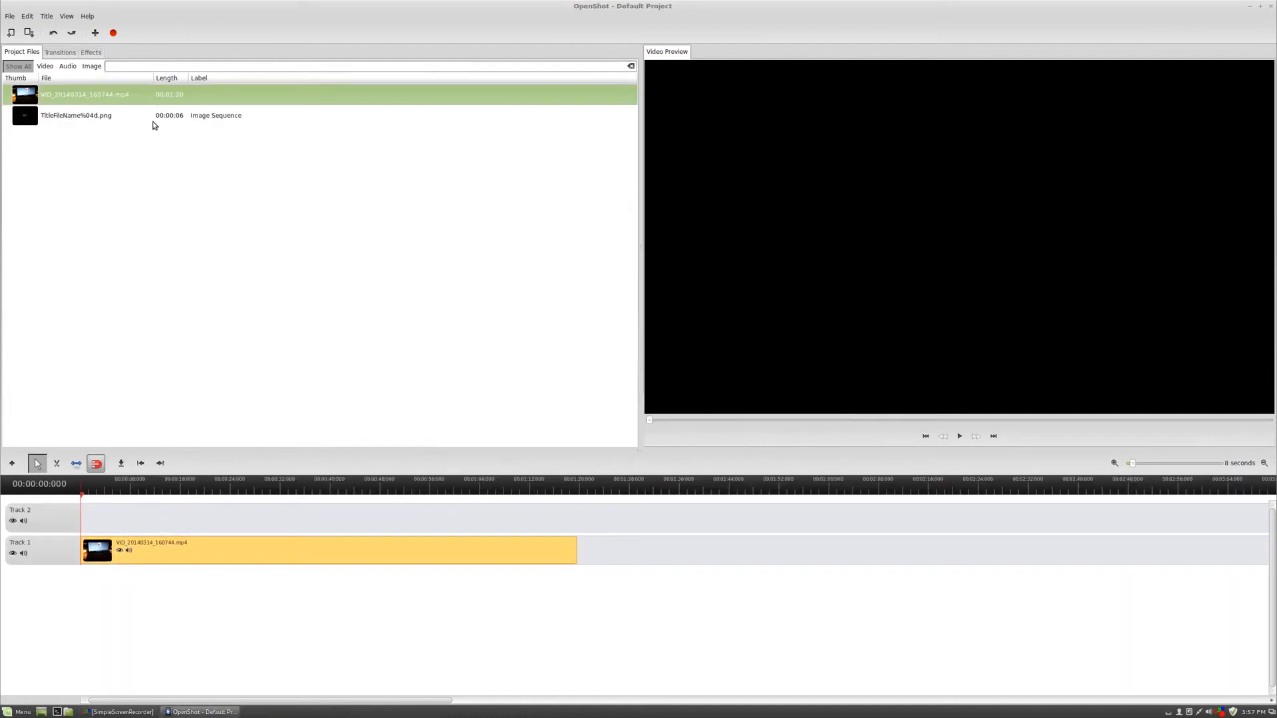
drag(153, 121, 117, 511)
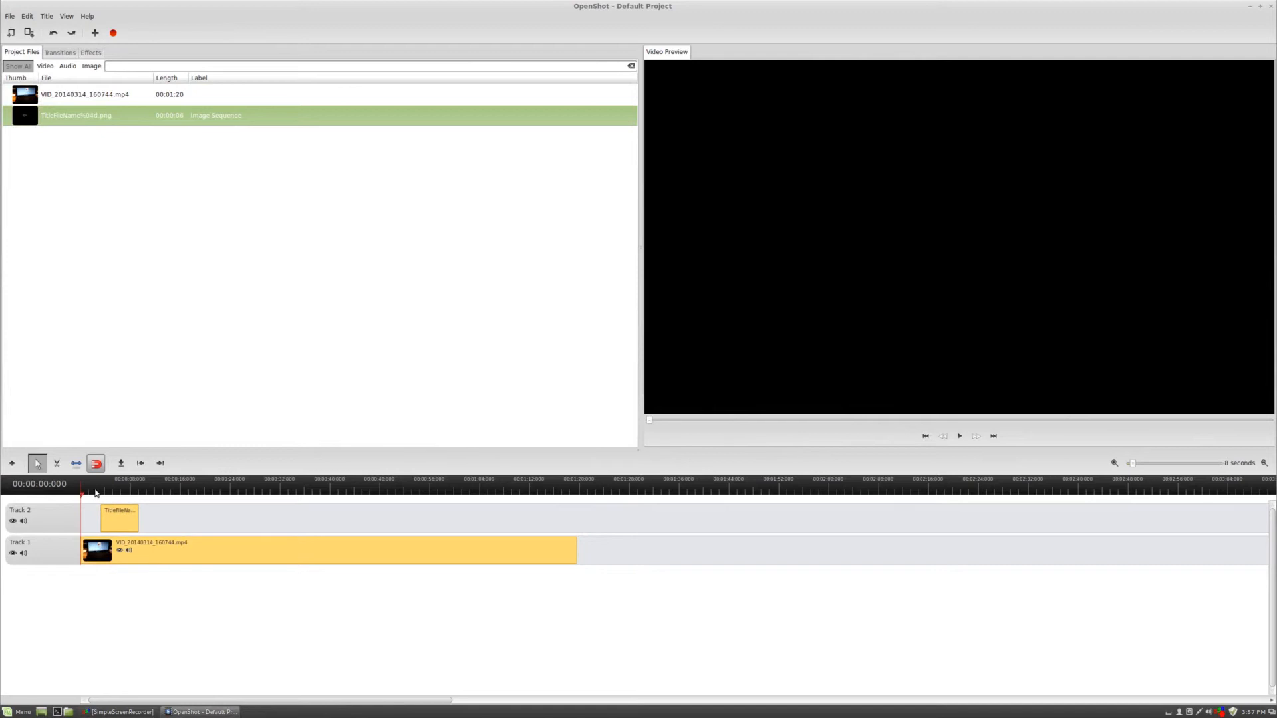
Step: Mute Track 1 and preview the playback from about 2 seconds until the title overlays the video
click(99, 492)
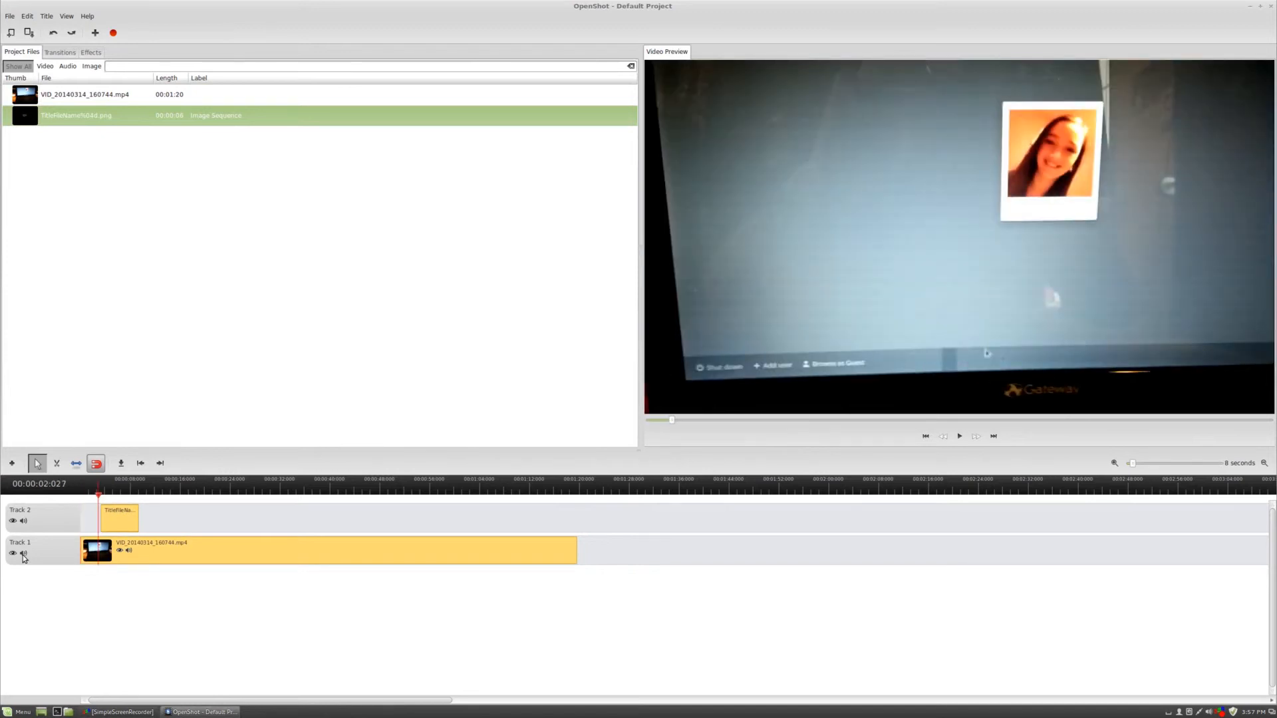
click(23, 555)
key(space)
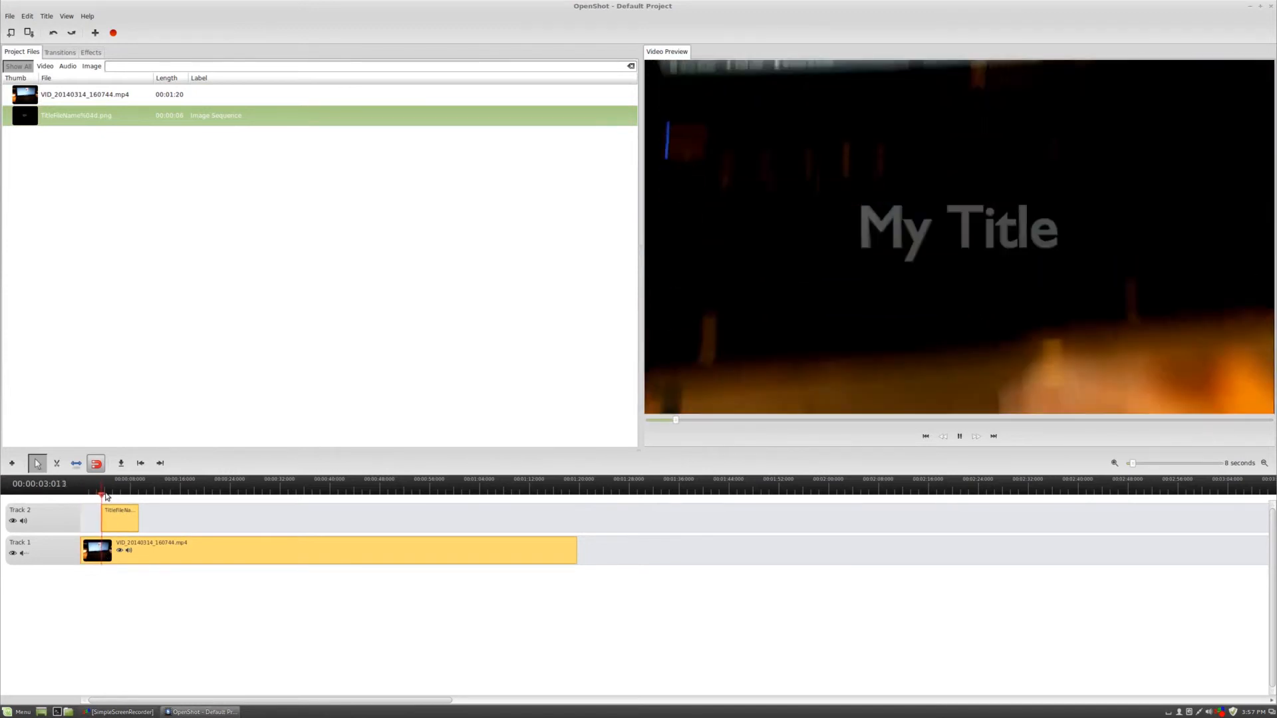
key(space)
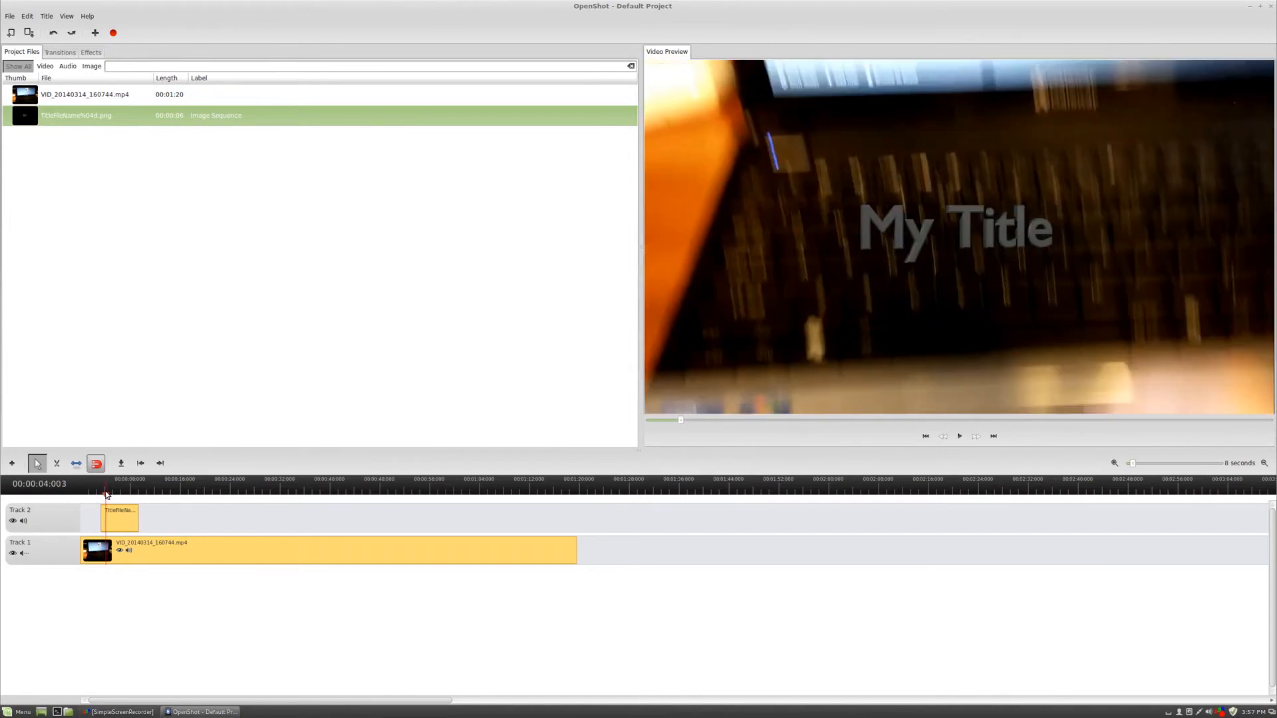
Step: Scrub the playhead across the title clip to examine its background over the video
drag(107, 494, 100, 492)
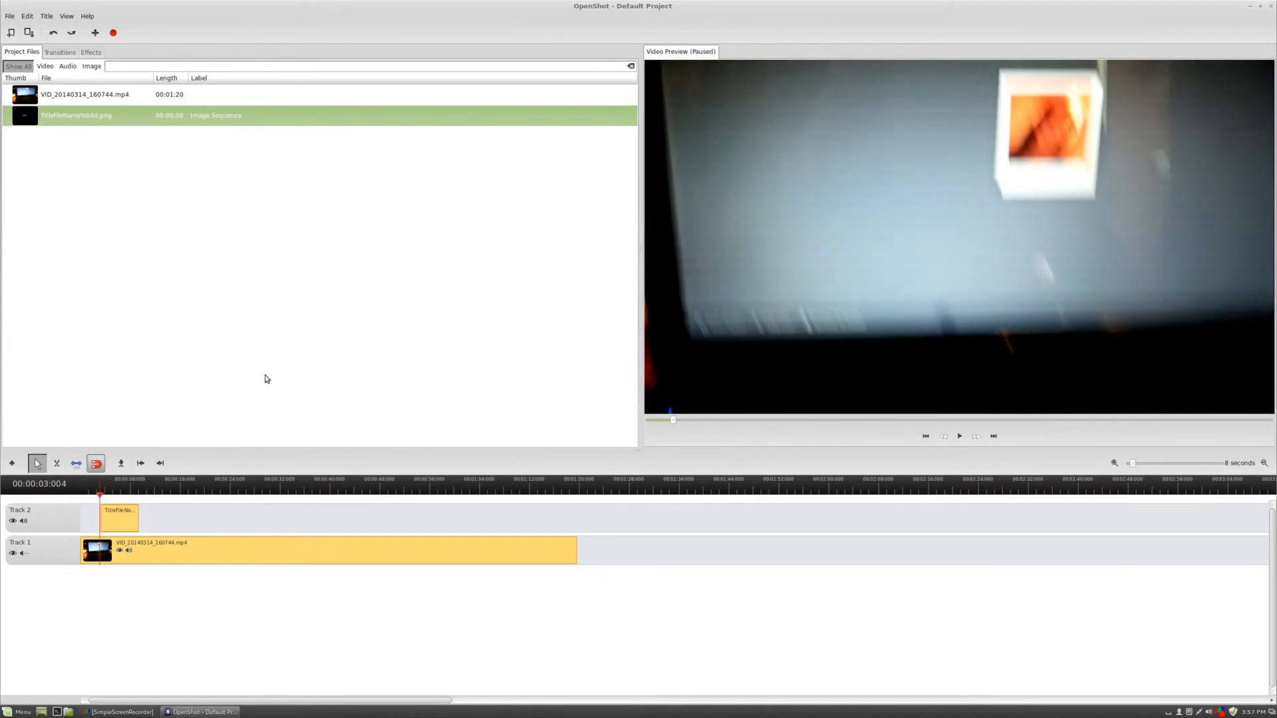
click(98, 492)
drag(98, 492, 132, 507)
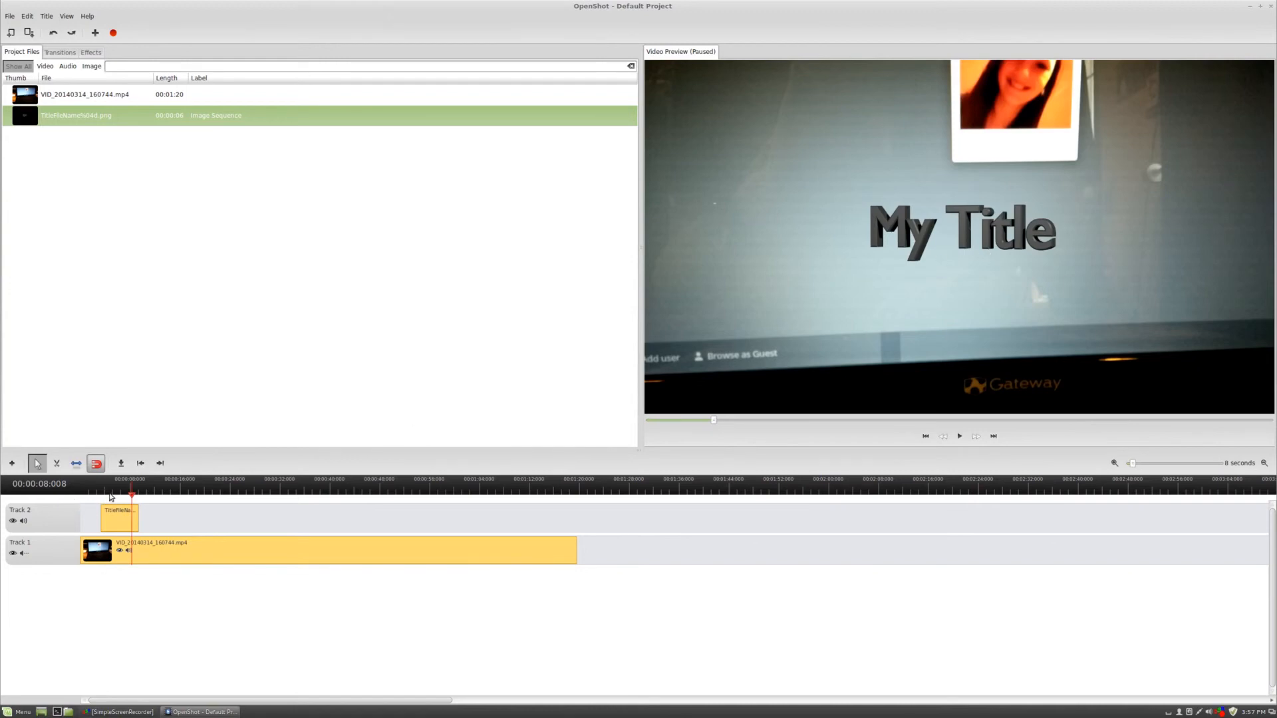
mouse_move(131, 491)
mouse_down()
mouse_move(105, 490)
mouse_move(135, 492)
mouse_up()
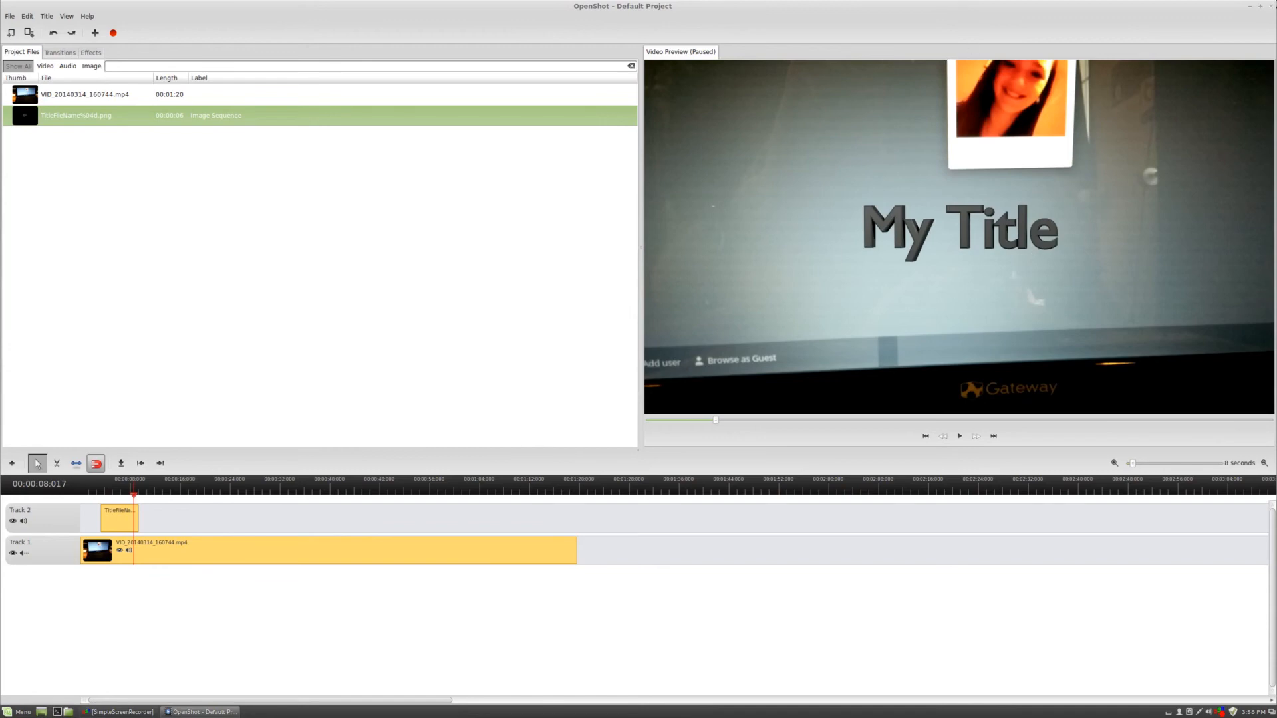
Step: Close OpenShot and dismiss its closing prompt
click(1271, 6)
click(602, 376)
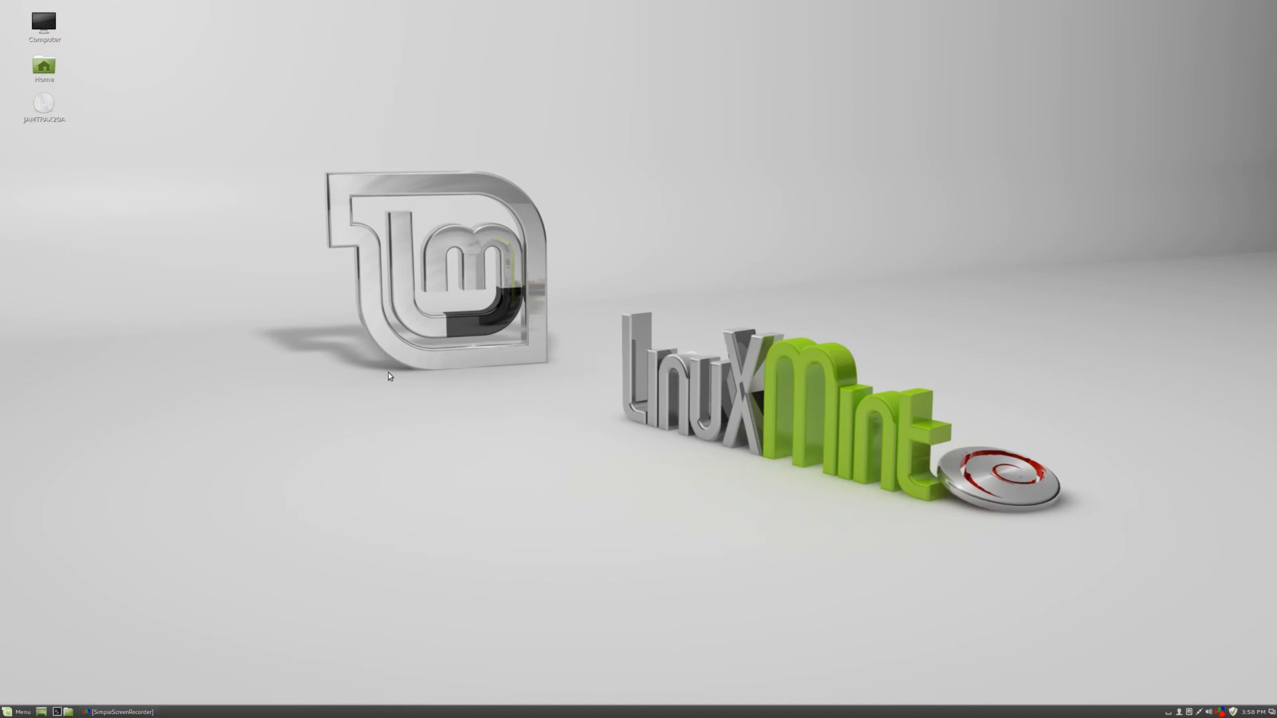
click(141, 713)
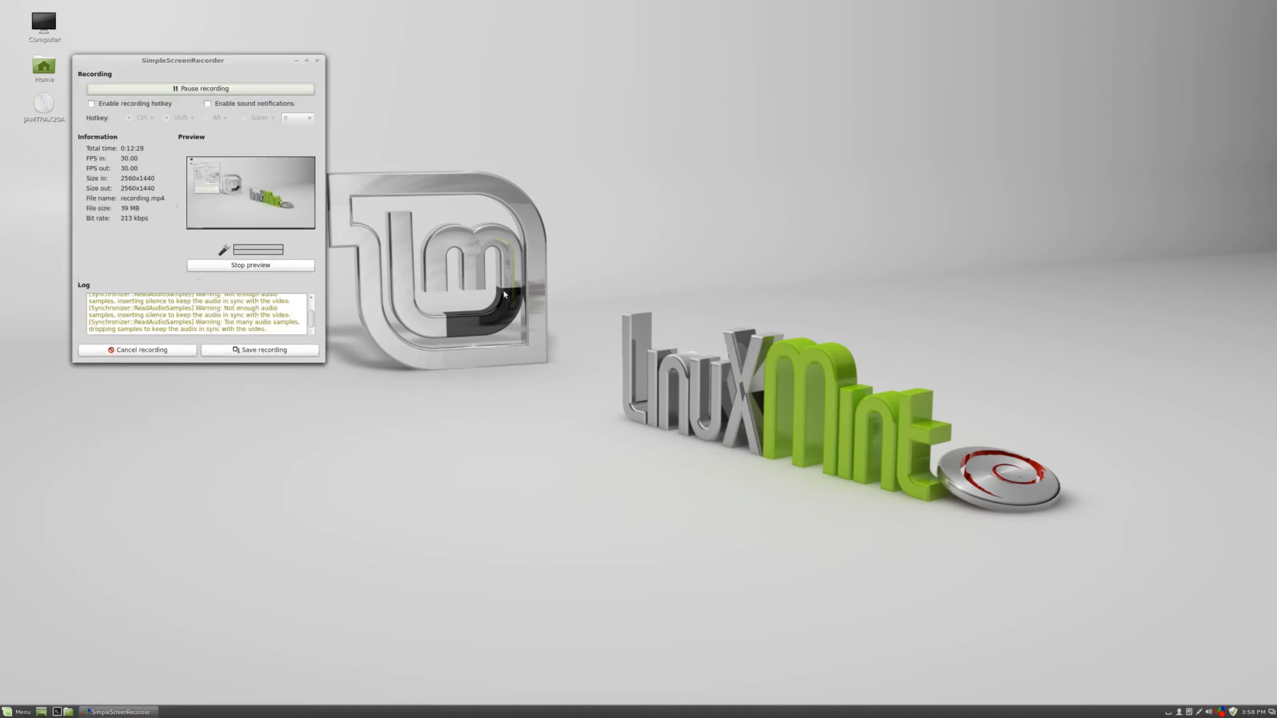